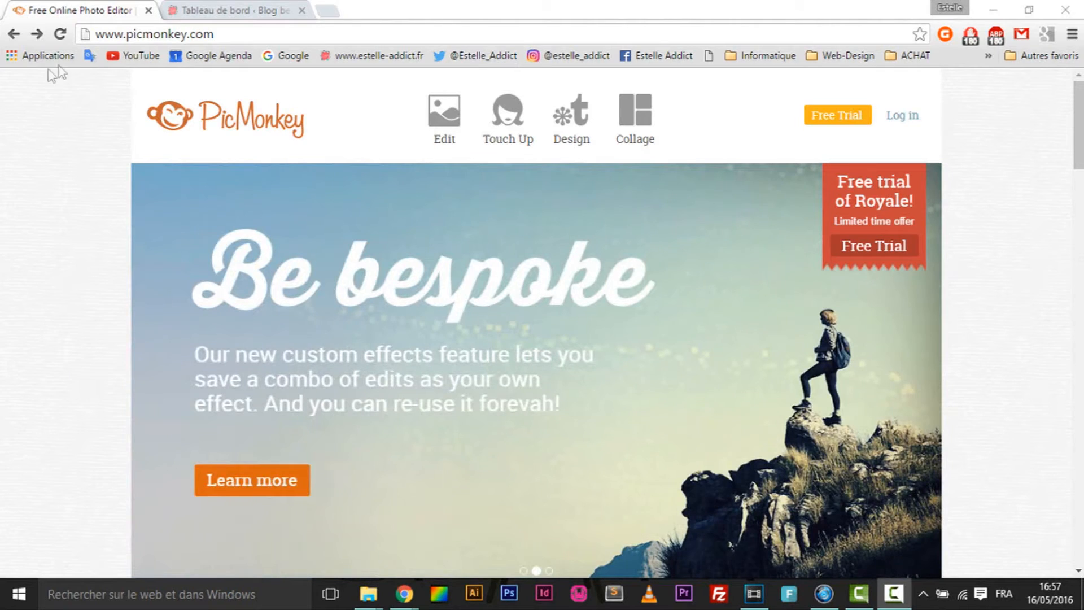
- Create a blank design canvas with a custom size of 400 × 300 pixels
mouse_move(565, 136)
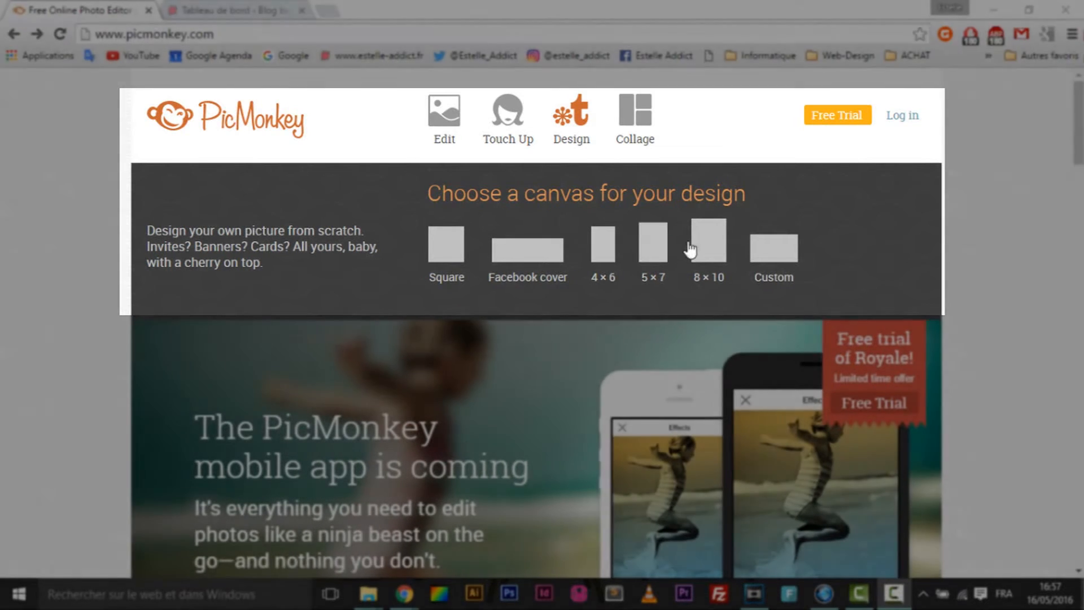
left_click(649, 257)
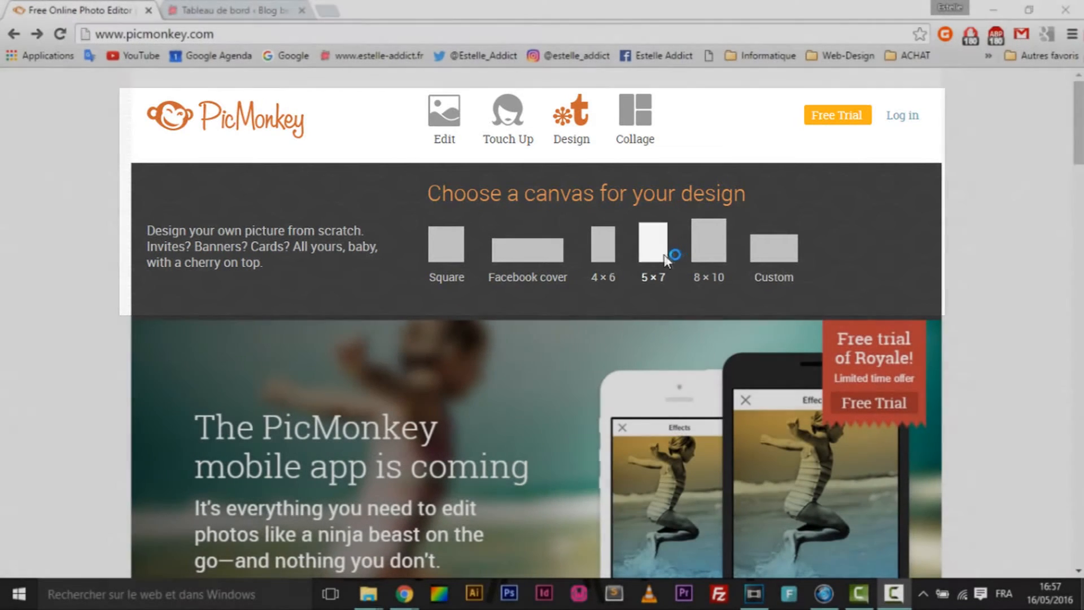
left_click(768, 250)
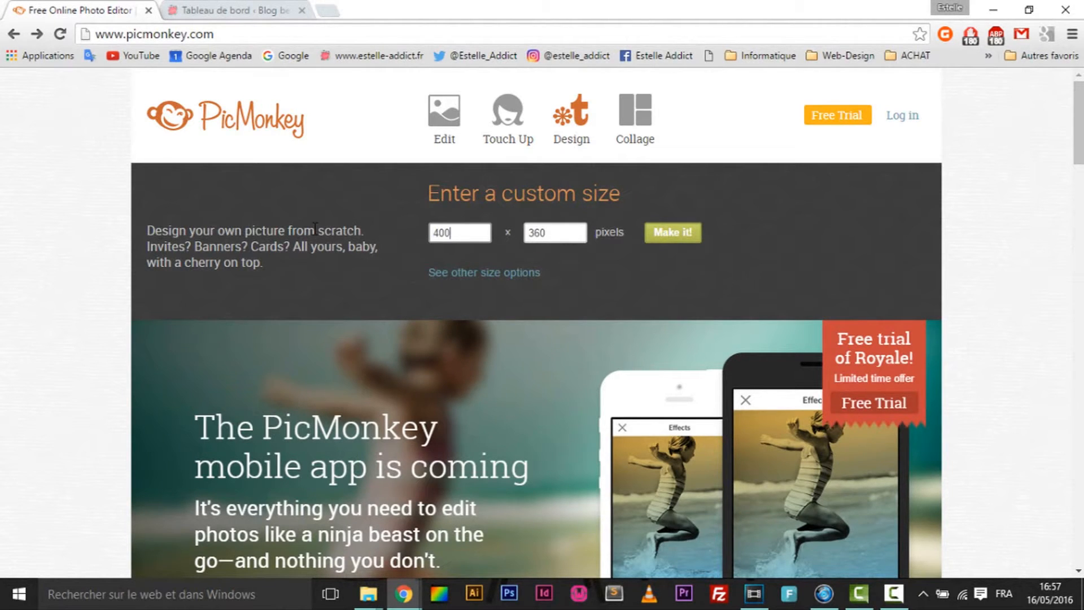
type("400")
key("Tab")
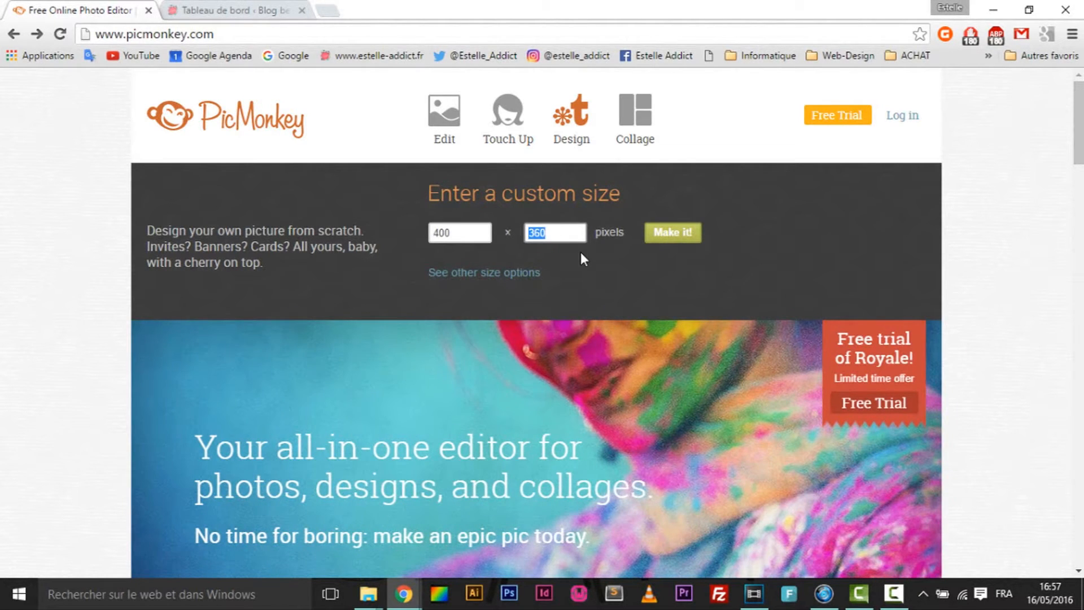
type("300")
left_click(663, 244)
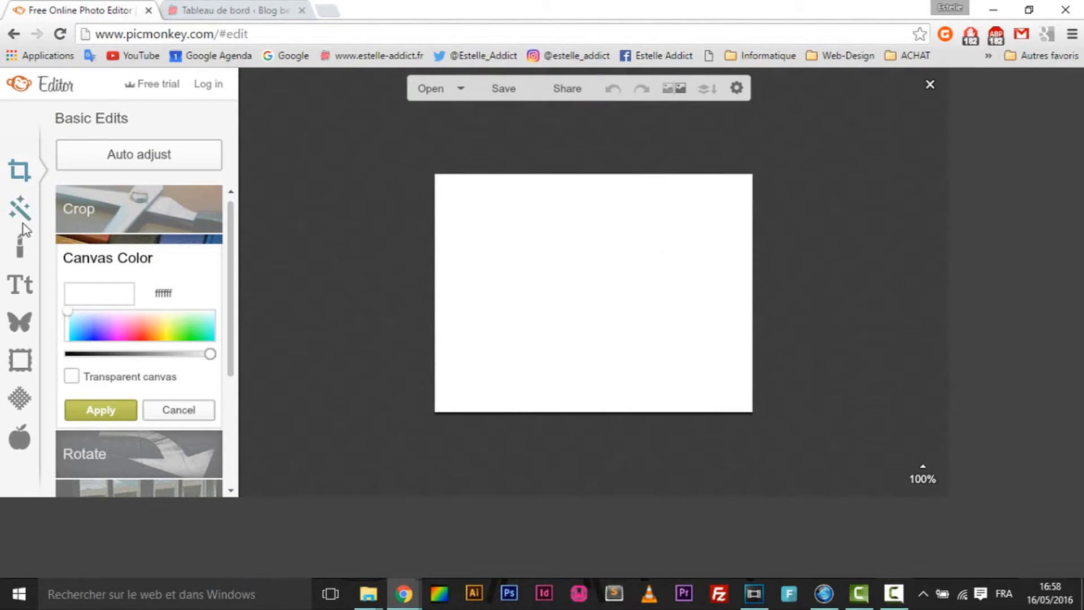
- Crop the canvas to its full width of 400 pixels and a height of 211 pixels, removing the lower part
left_click(128, 216)
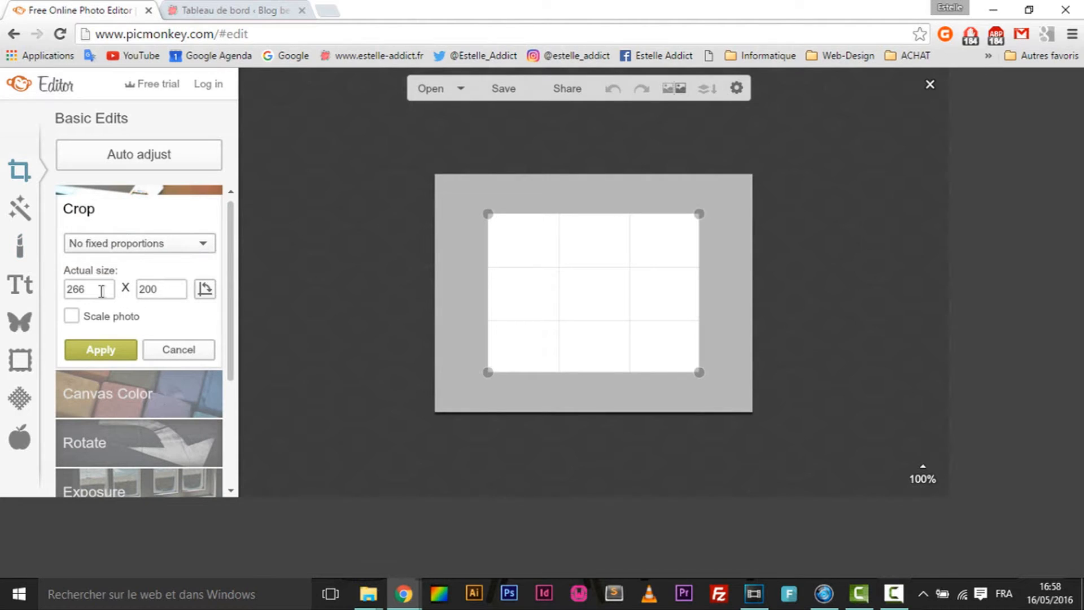
left_click_drag(489, 210, 434, 174)
left_click_drag(699, 373, 818, 344)
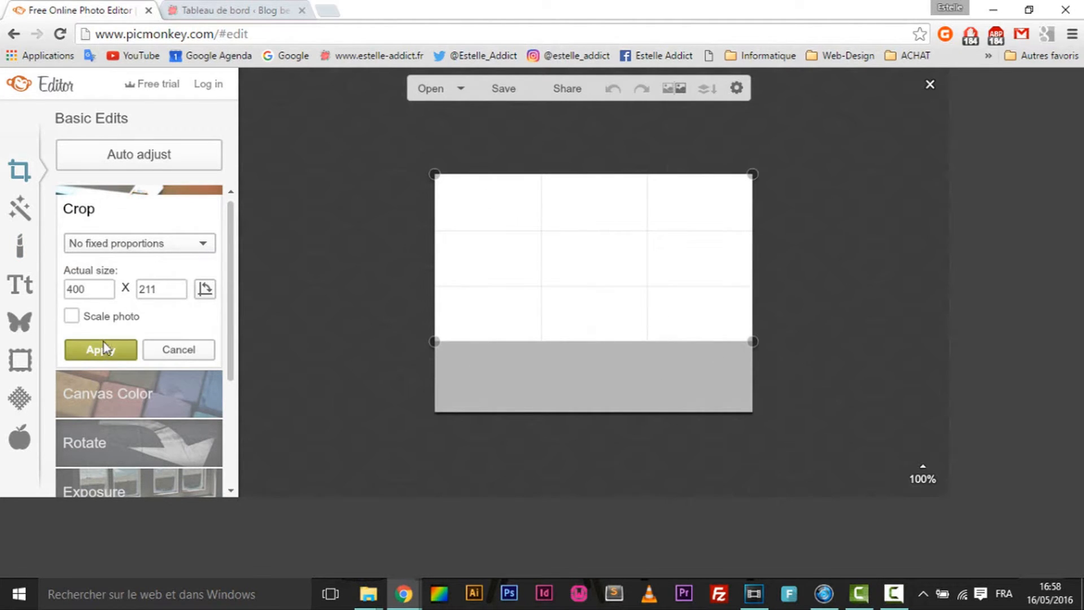
left_click(105, 349)
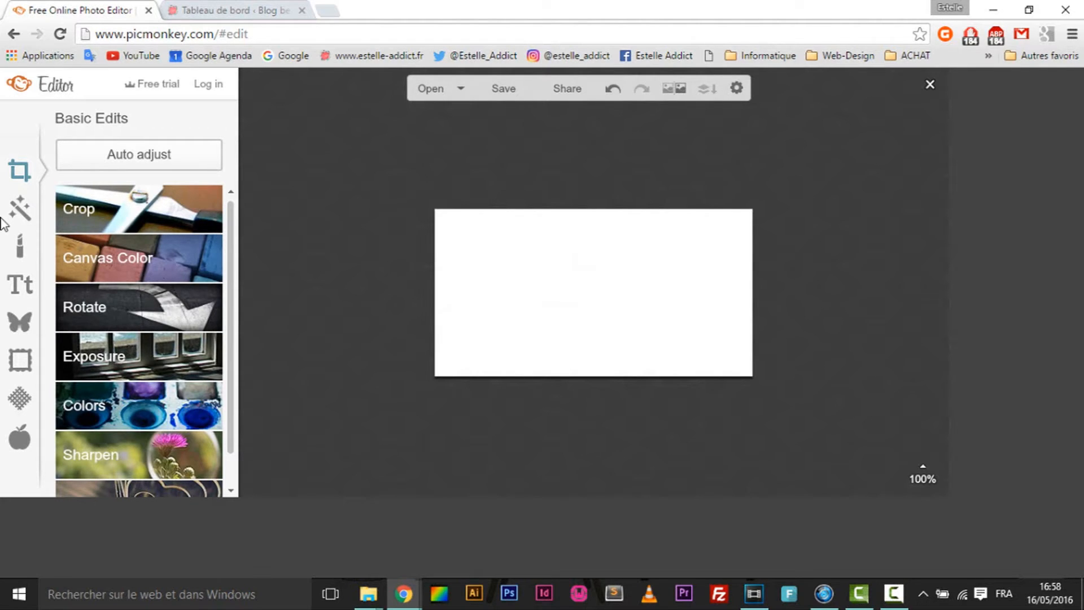
- Add a text object in the Emily's Candy font containing the blogger's first name
left_click(17, 289)
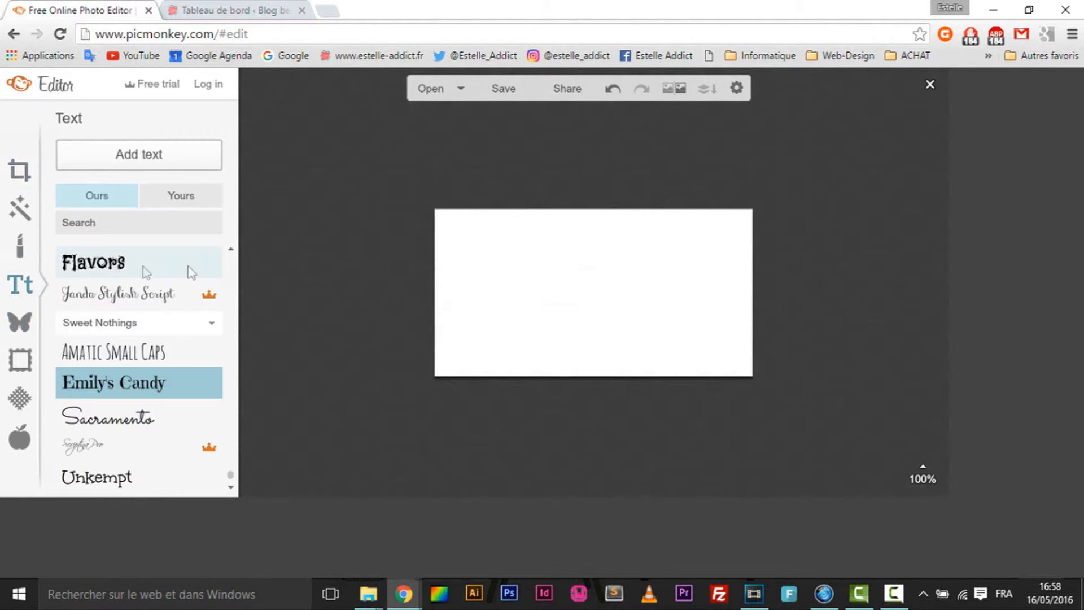
left_click(144, 162)
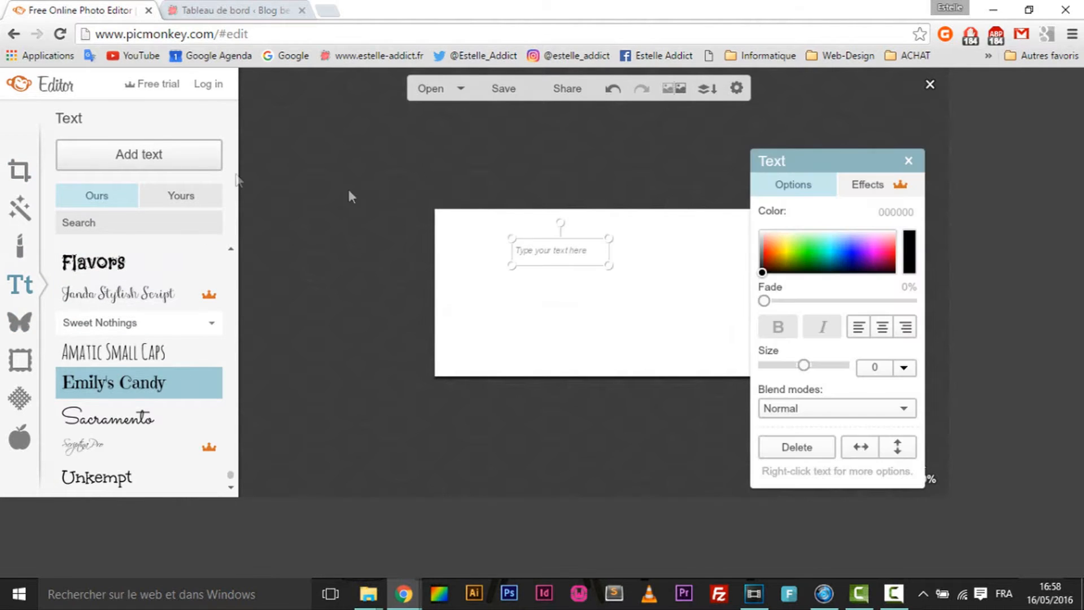
type("Estelle")
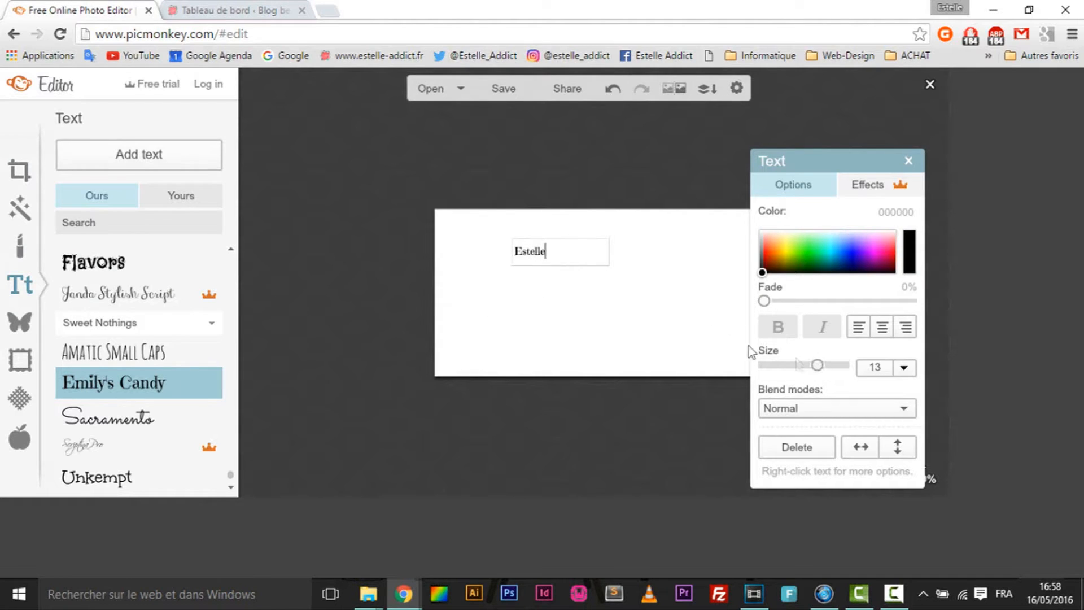
- Enlarge the first-name text to size 59, widening its box, and place it in the upper left of the canvas
left_click_drag(544, 249, 481, 249)
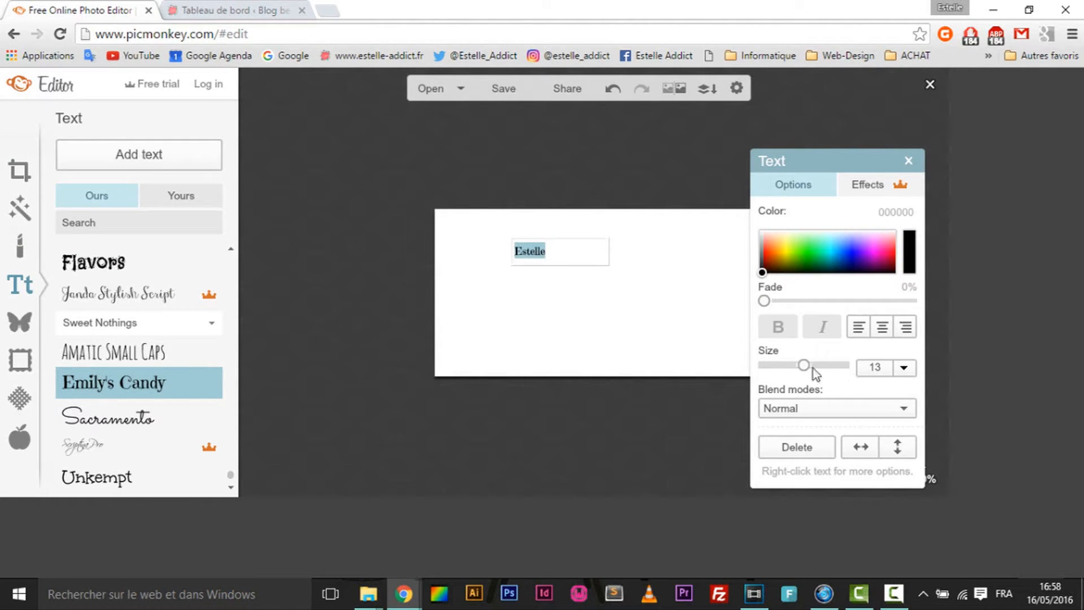
left_click_drag(819, 365, 830, 367)
left_click(555, 264)
left_click(529, 276)
left_click_drag(608, 276, 691, 271)
left_click_drag(809, 370, 815, 370)
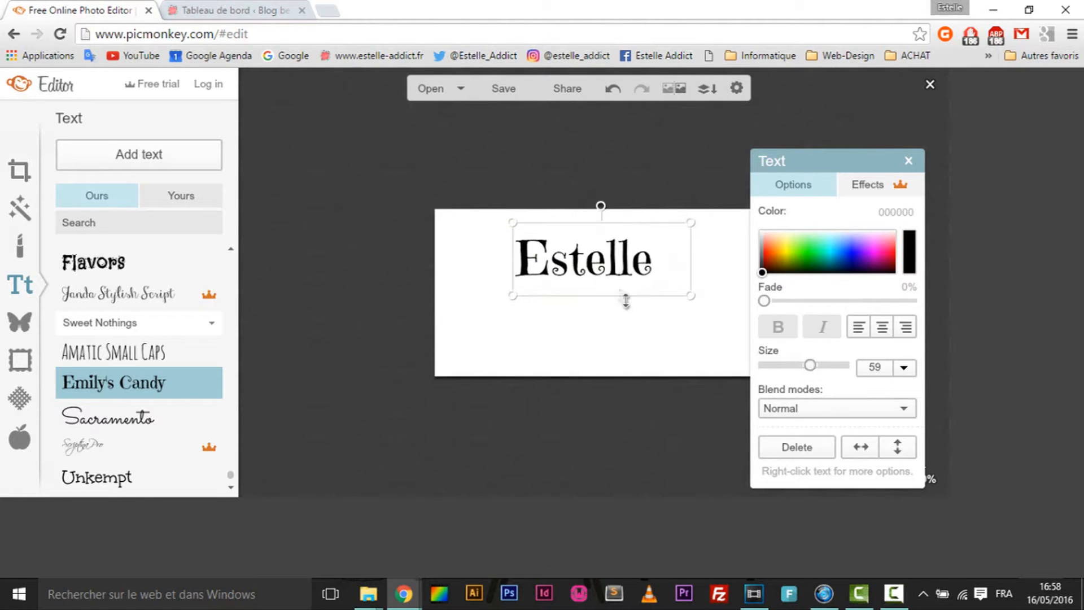
left_click_drag(590, 259, 527, 256)
left_click(414, 345)
- Add a second text object reading "Addict" to the canvas
left_click(169, 155)
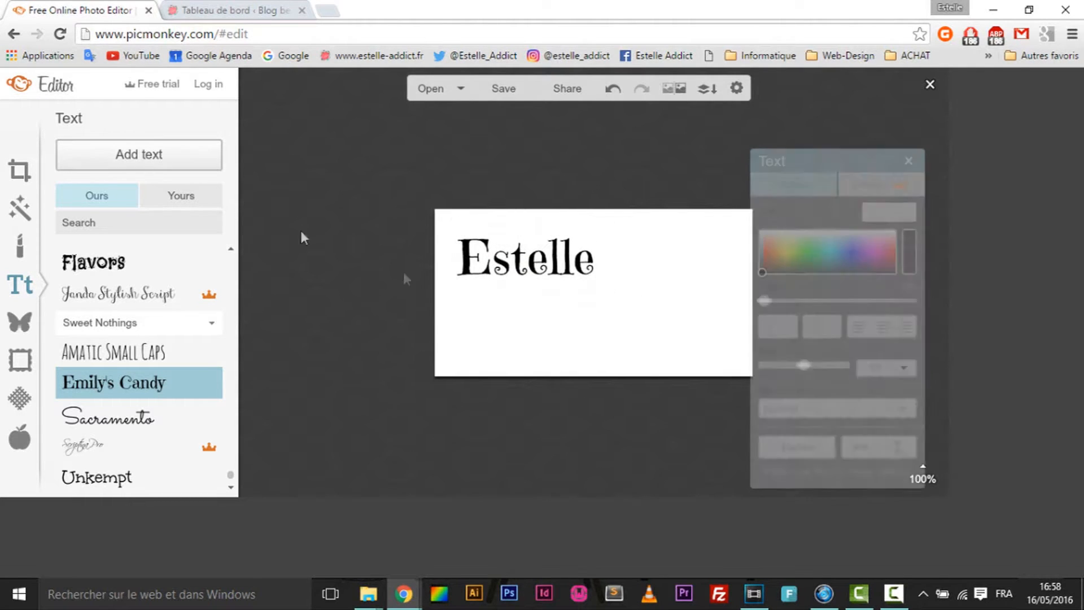
left_click(532, 283)
type("Addict")
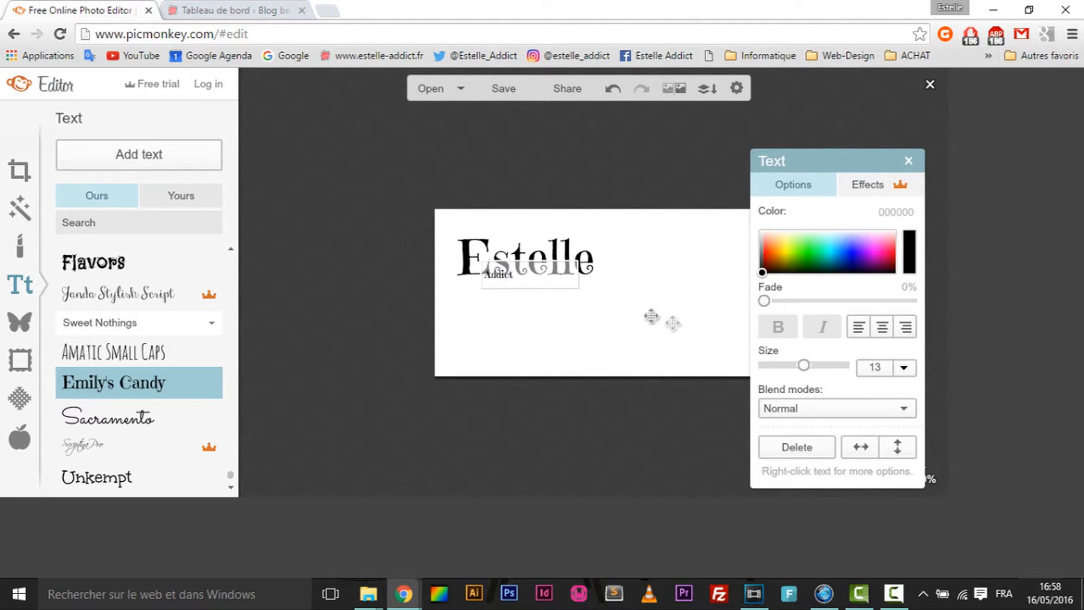
- Enlarge the "Addict" text and place it below and to the right of the first name
left_click_drag(804, 366, 820, 366)
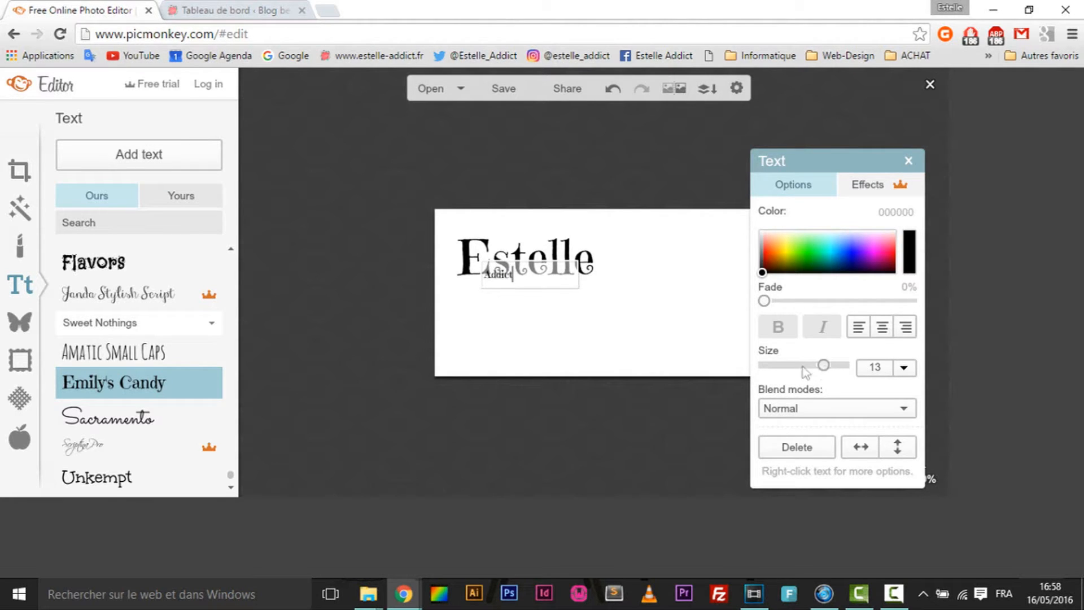
double_click(497, 273)
left_click_drag(806, 366, 841, 367)
left_click(541, 330)
double_click(526, 291)
left_click(533, 329)
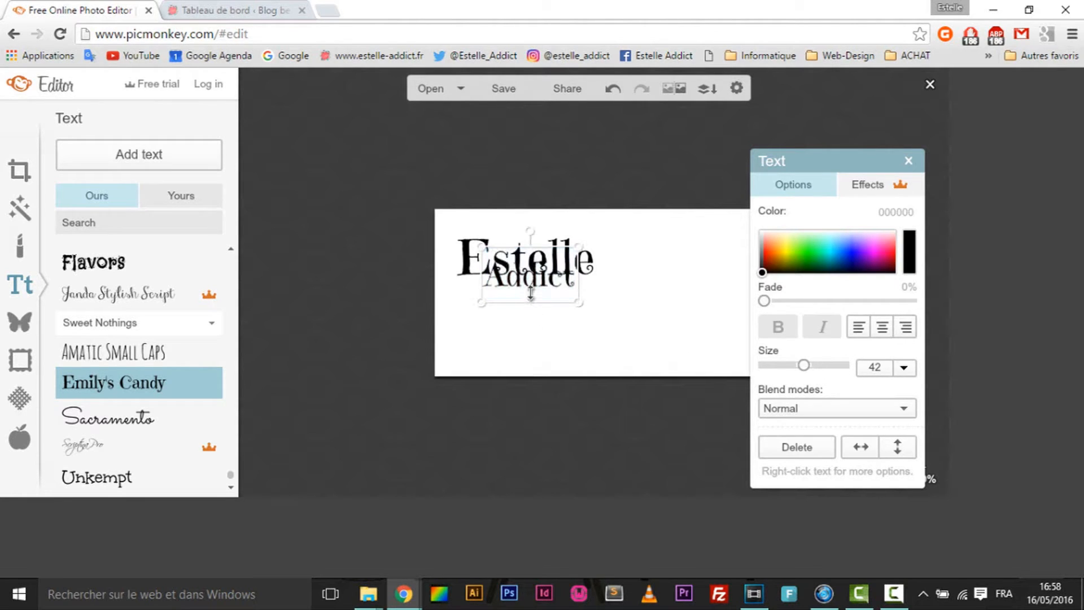
left_click_drag(531, 289, 707, 361)
left_click(612, 339)
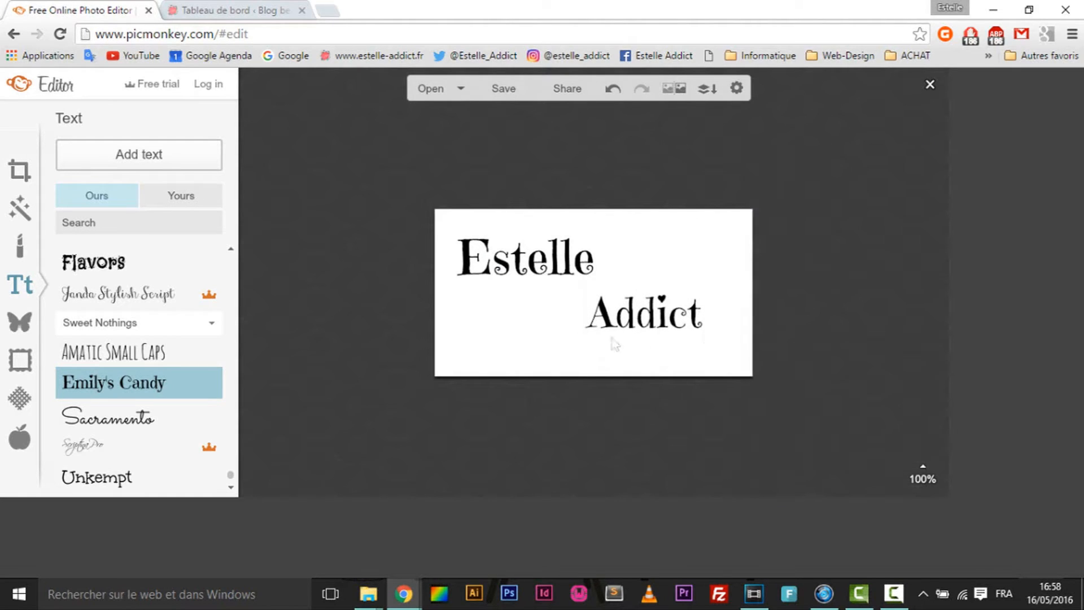
- Try the Amatic Small Caps, Sacramento and Janda Stylish Script fonts on the first-name text and return it to Emily's Candy
left_click(523, 264)
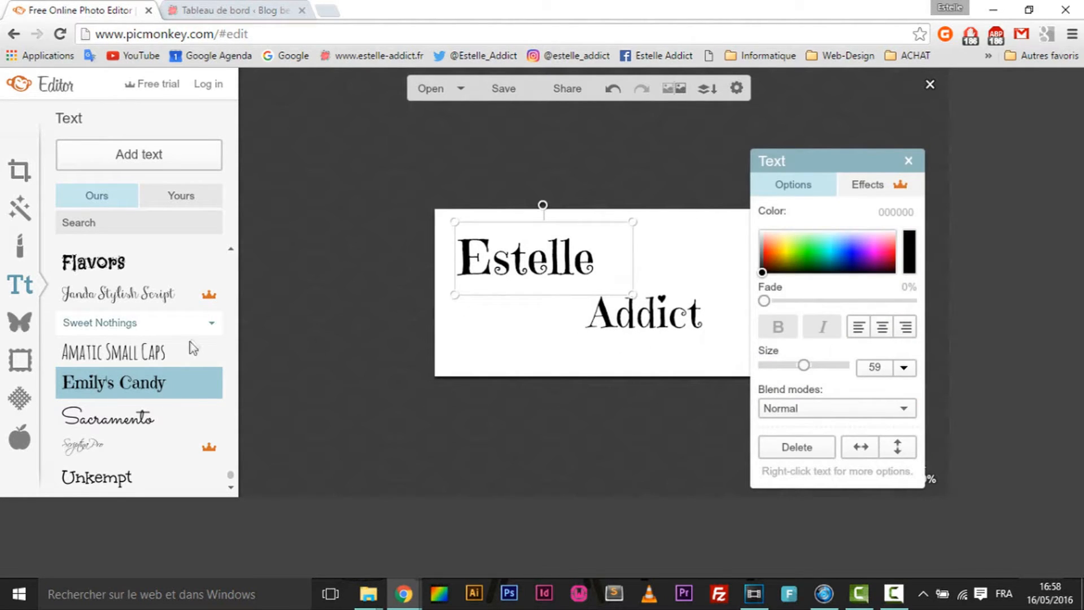
left_click(166, 351)
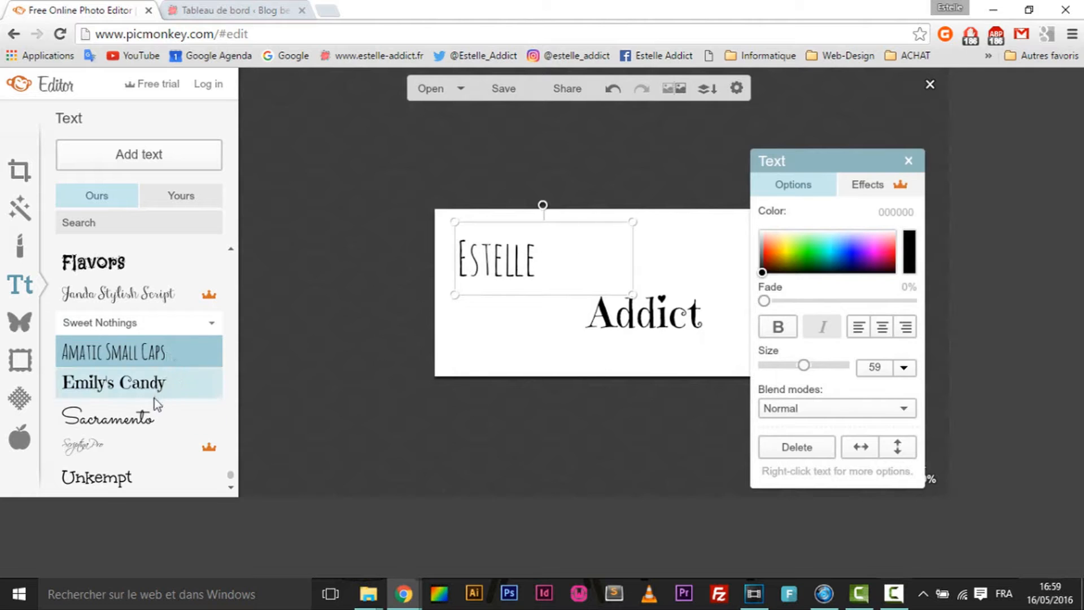
left_click(134, 423)
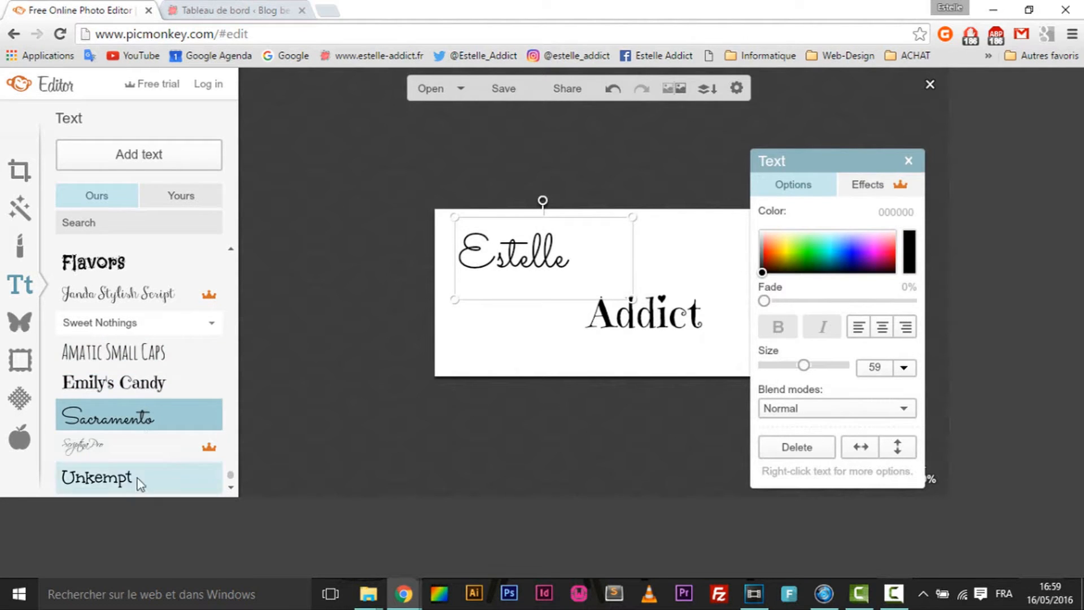
scroll(169, 407, "up", 3)
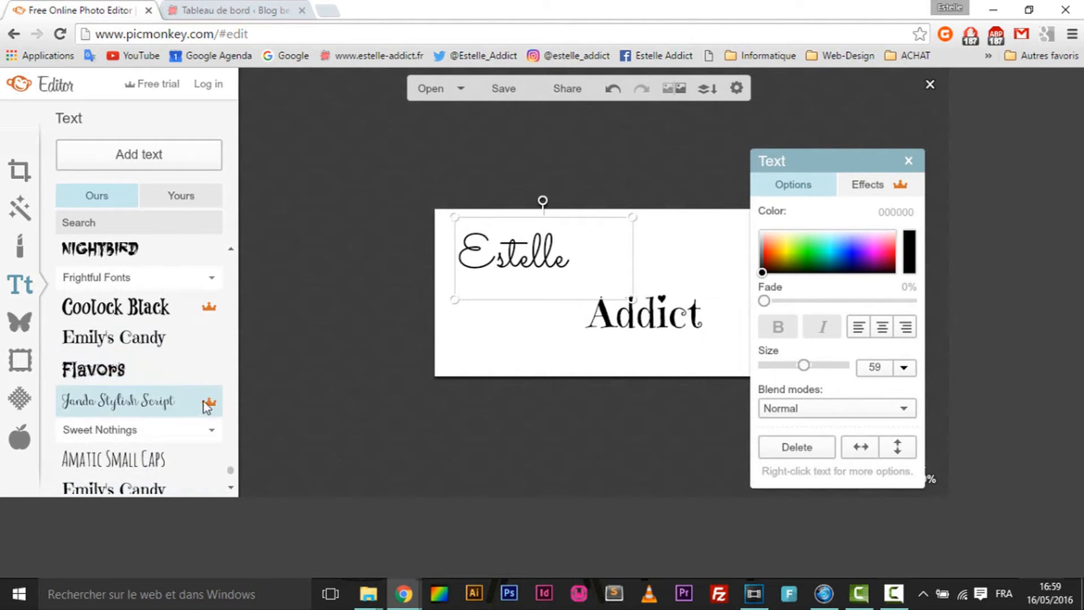
mouse_move(208, 405)
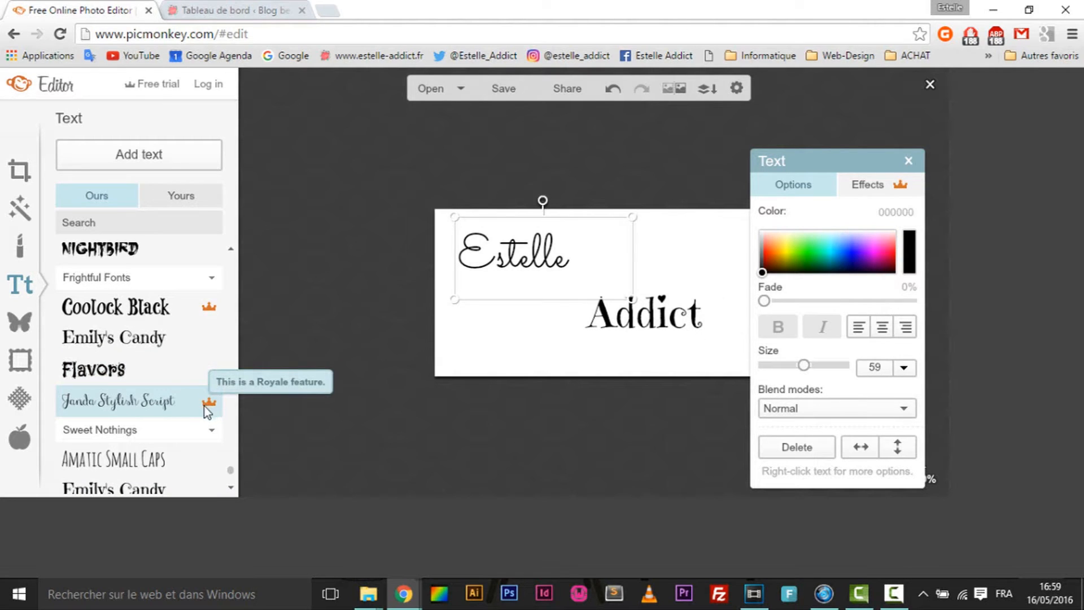
left_click(173, 402)
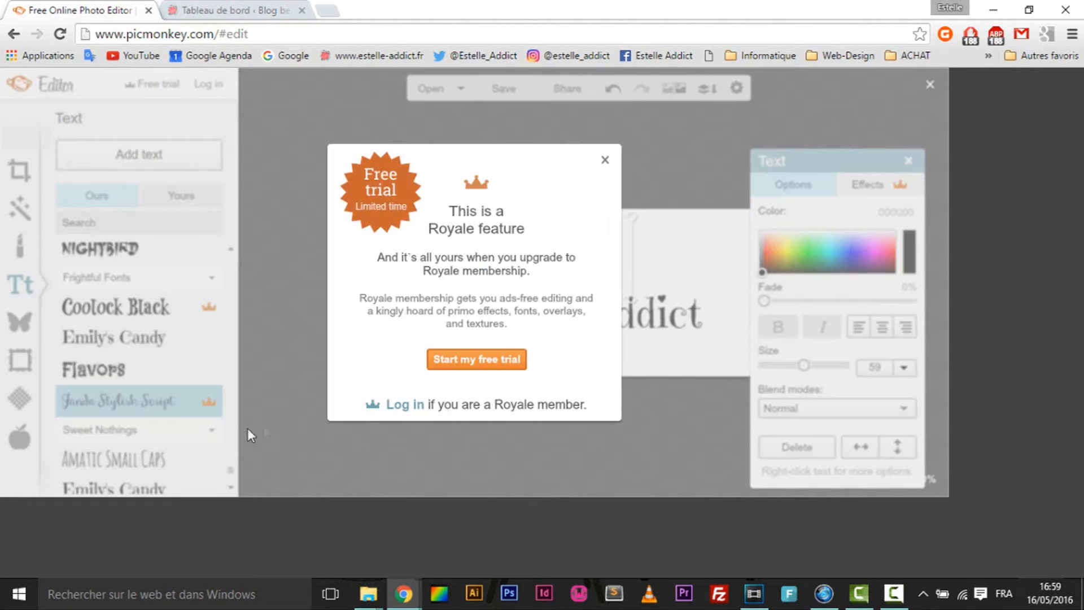
left_click(607, 164)
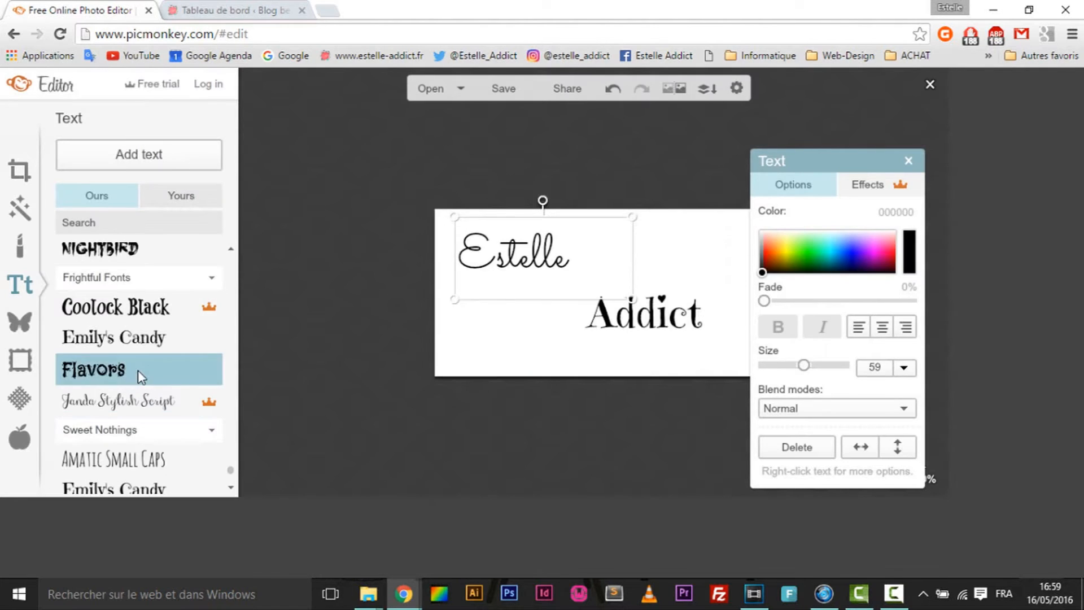
left_click(141, 339)
scroll(150, 347, "up", 2)
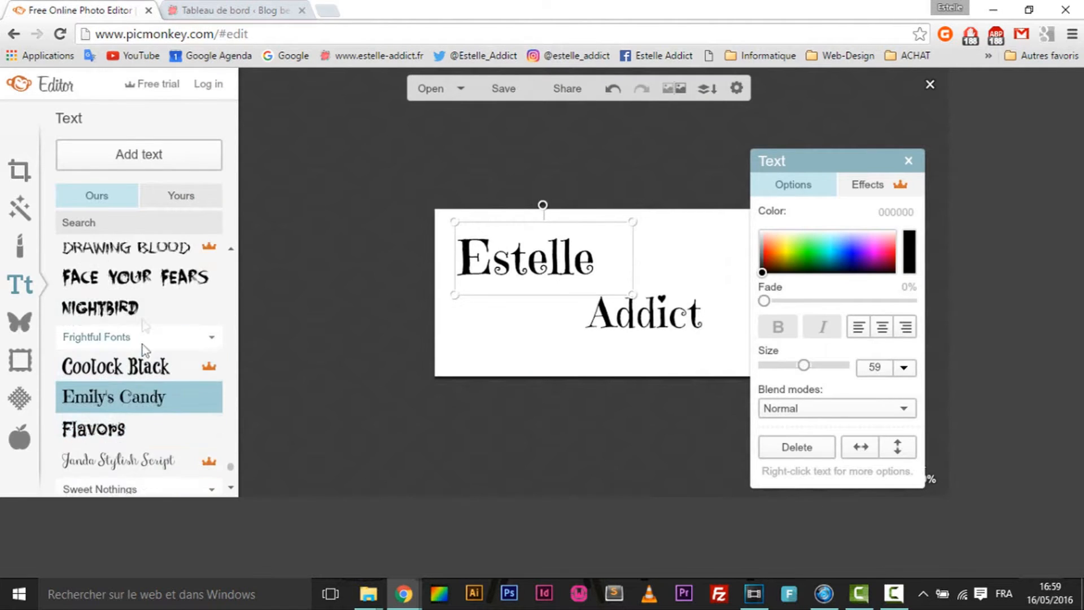
- Try further fonts on the first-name text, including Face Your Fears and Charon's Obol, dismissing any Royale upgrade offers
left_click(660, 320)
left_click(533, 271)
scroll(158, 364, "up", 5)
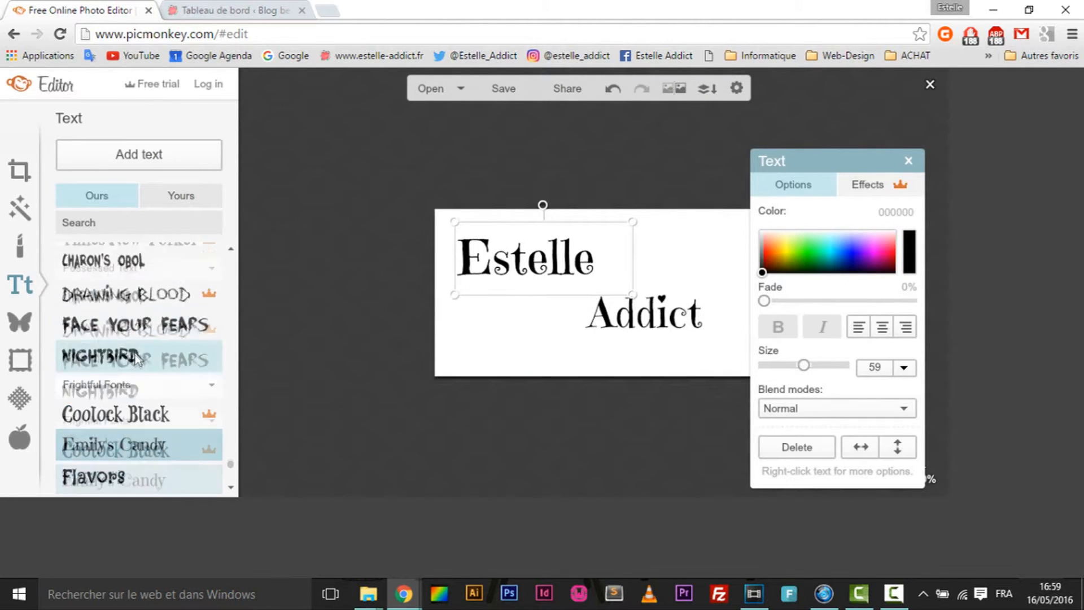
left_click(158, 371)
scroll(142, 370, "up", 1)
scroll(141, 367, "up", 10)
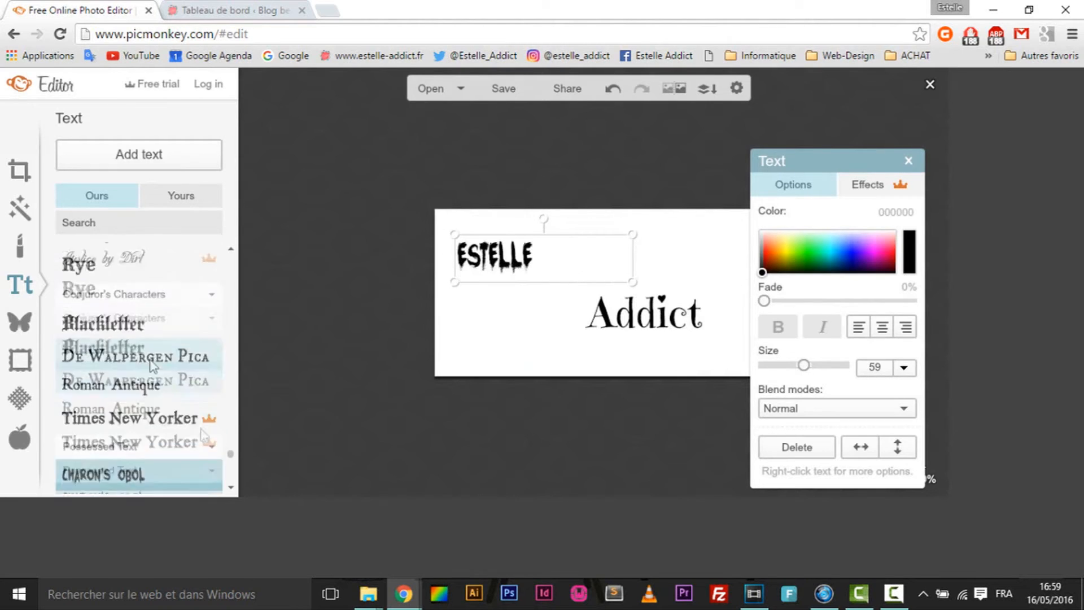
left_click(119, 446)
left_click(113, 349)
left_click(605, 159)
left_click(138, 387)
left_click(604, 160)
scroll(161, 423, "down", 1)
- Set the first-name text's font to Grand Hotel
left_click(155, 434)
scroll(155, 434, "up", 1)
left_click_drag(231, 343, 239, 253)
left_click(161, 313)
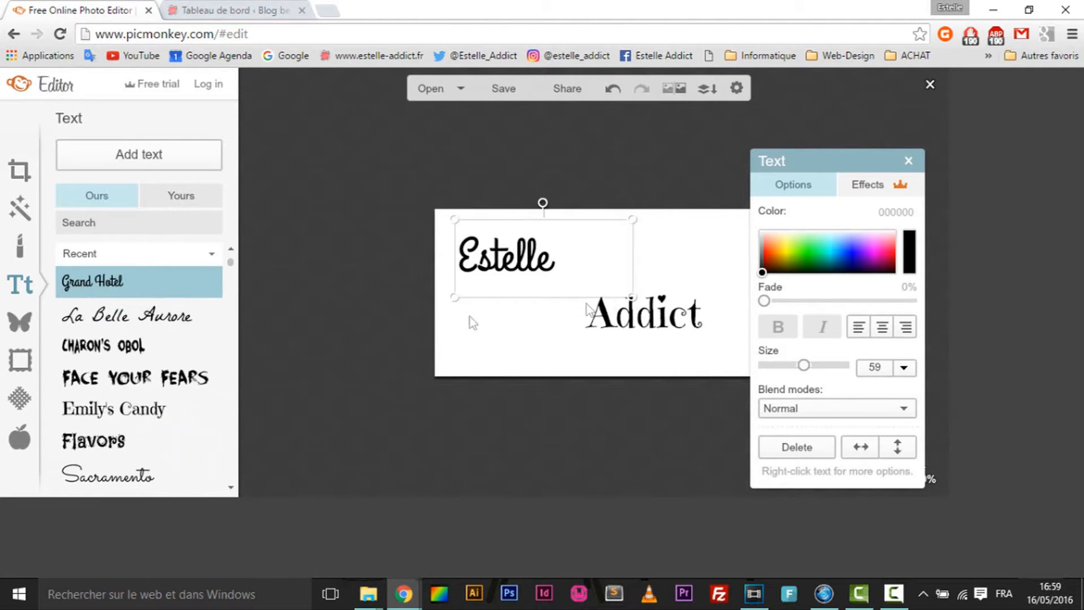
- Enlarge the first-name text to size 84 and shift both words slightly downward to balance them on the canvas
left_click_drag(804, 365, 813, 367)
left_click(641, 310)
left_click_drag(640, 310, 645, 327)
left_click_drag(527, 257, 530, 263)
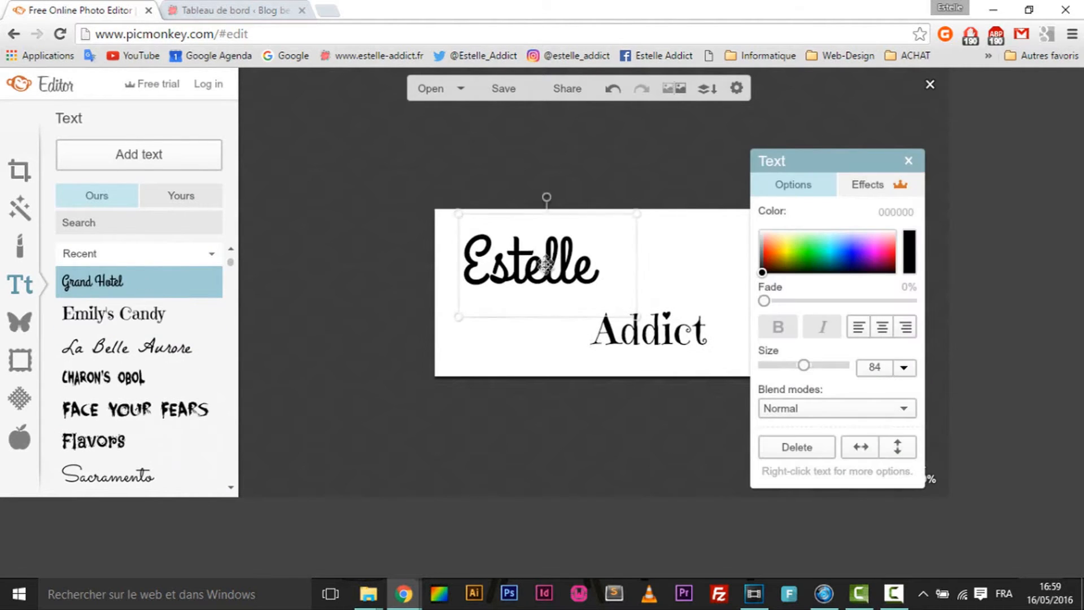
left_click(538, 406)
- Add the first lipstick print in the second row of the Lips overlay set to the canvas
left_click(11, 327)
left_click(21, 284)
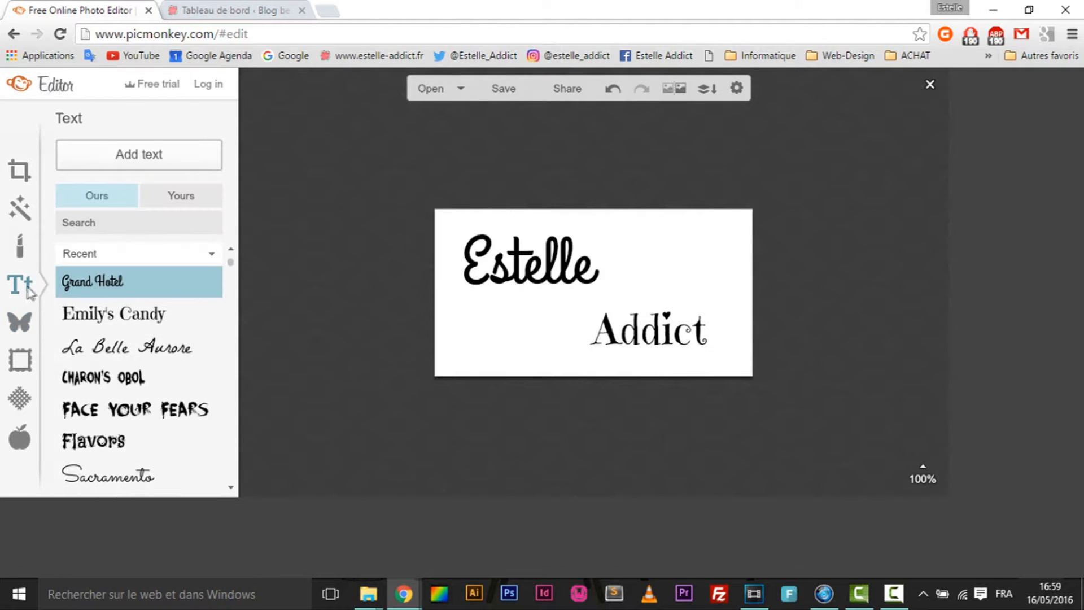
left_click(25, 329)
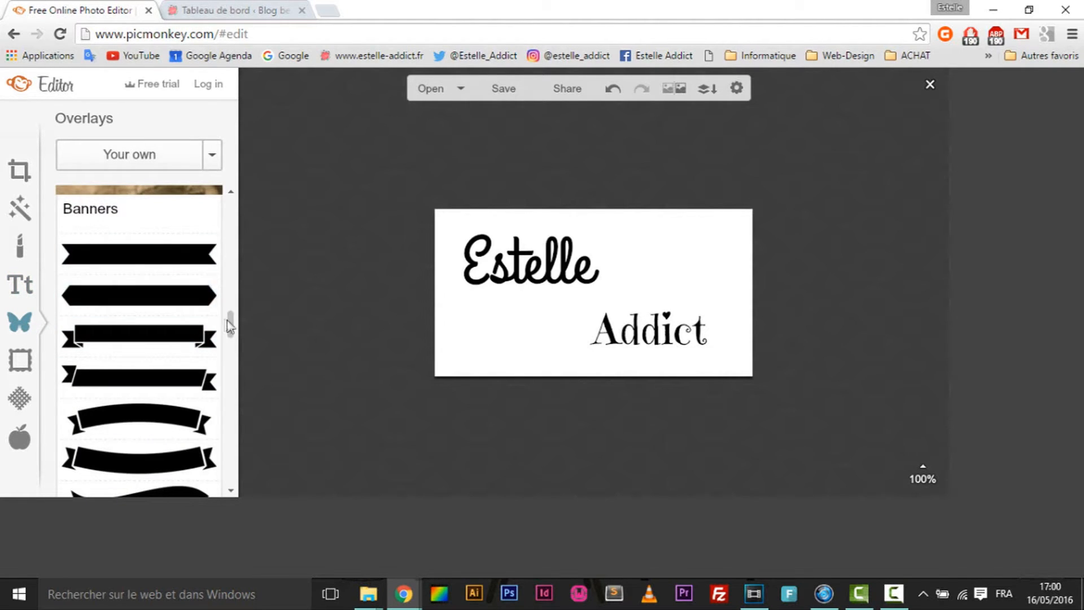
scroll(226, 319, "up", 2)
left_click(149, 333)
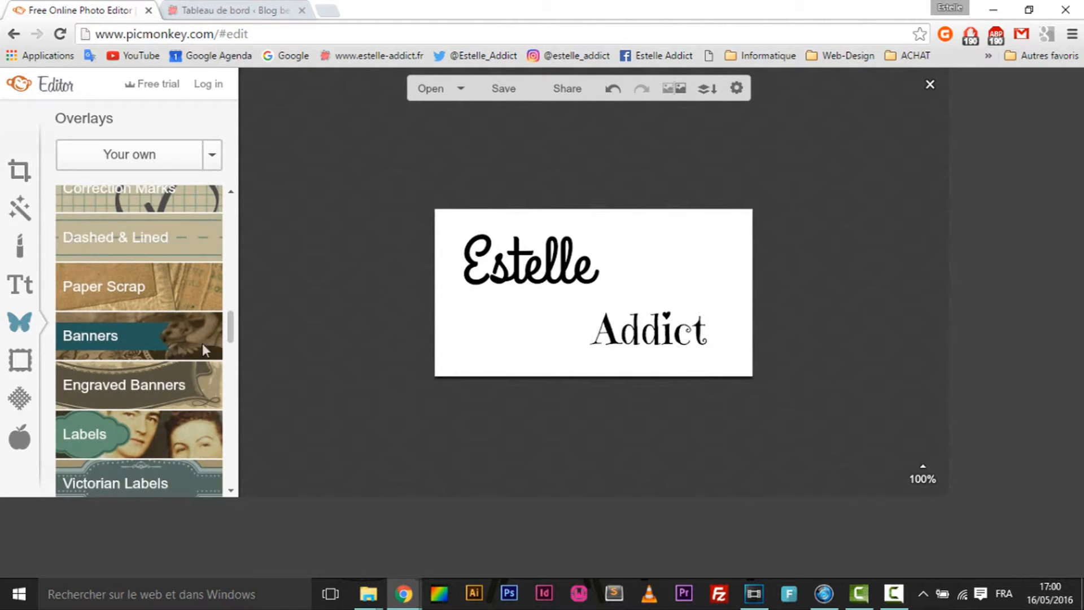
scroll(232, 319, "up", 2)
scroll(231, 319, "up", 5)
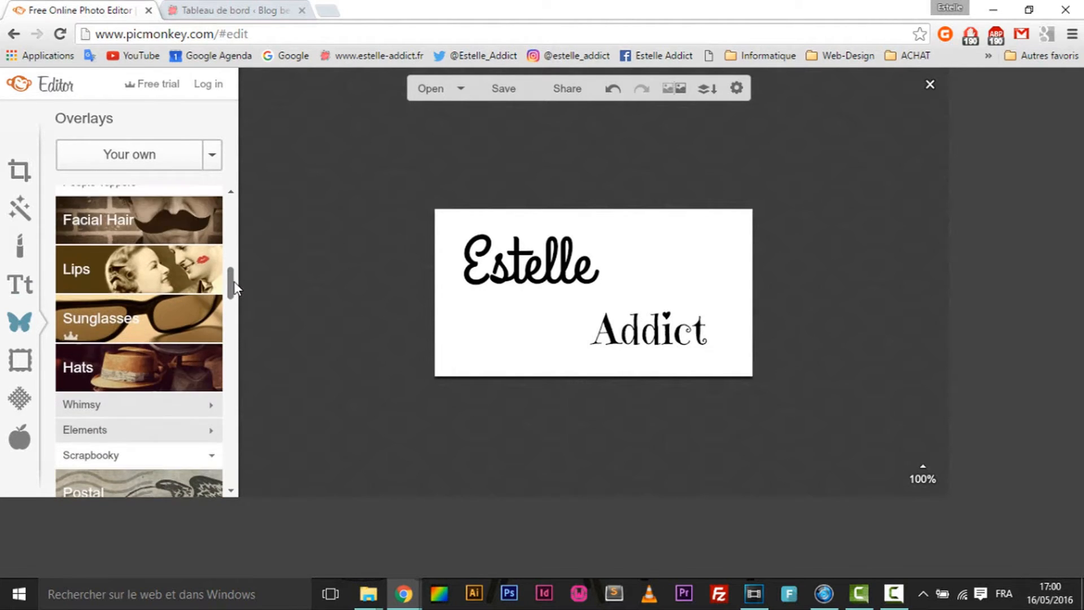
left_click(130, 293)
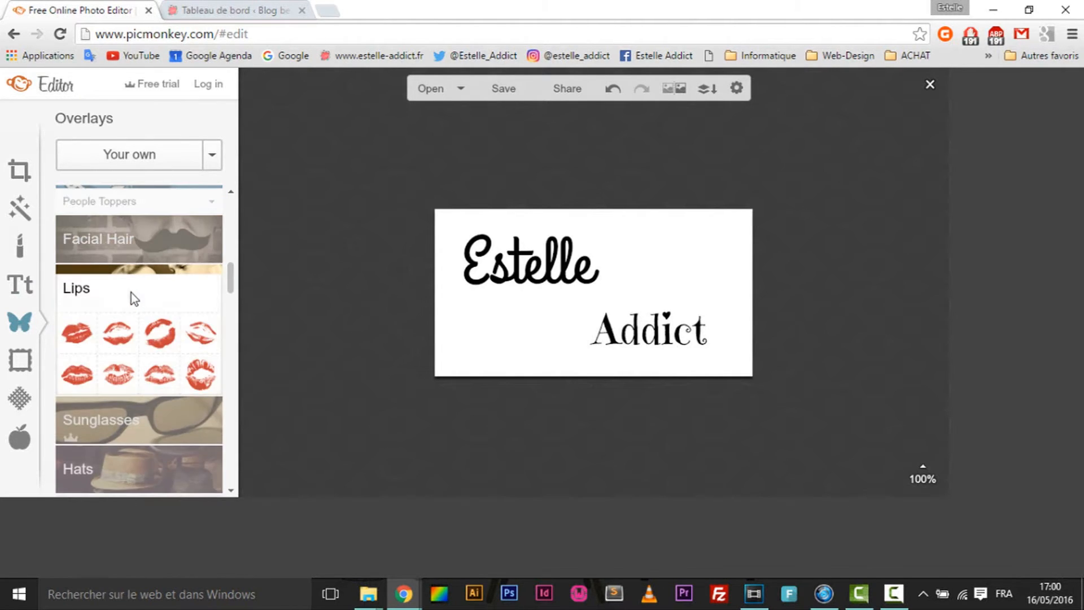
left_click(79, 377)
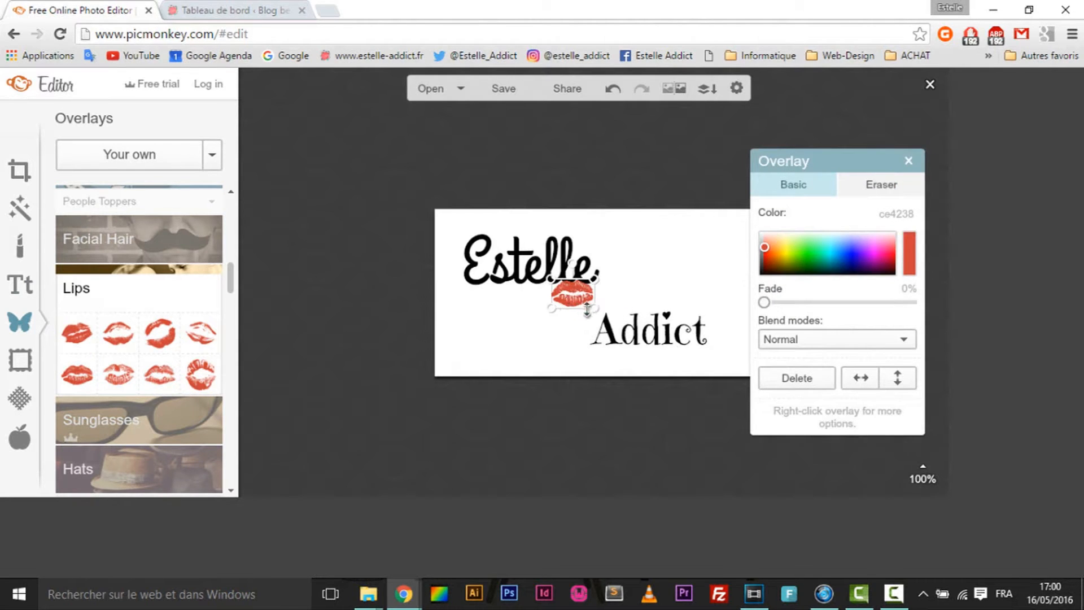
- Enlarge the lips overlay, tilt it slightly counter-clockwise and place it beside the first-name text, above Addict
left_click_drag(594, 307, 666, 356)
left_click_drag(611, 262, 597, 260)
left_click_drag(624, 296, 670, 252)
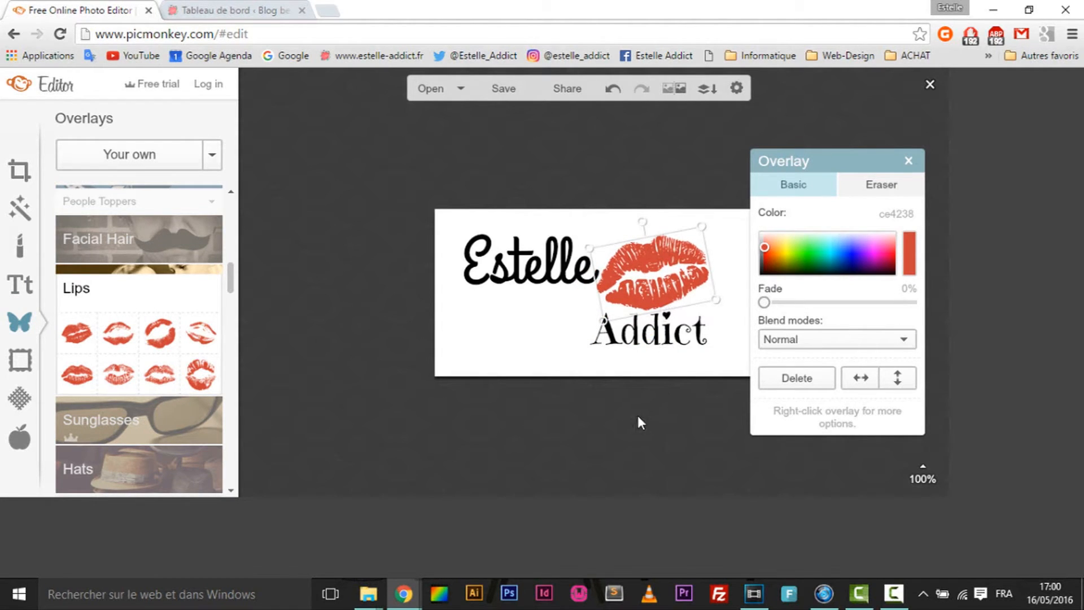
- Set both the lips overlay and the Addict text to the pink colour e20062
mouse_move(850, 258)
left_mouse_down()
mouse_move(875, 247)
mouse_move(887, 258)
left_mouse_up()
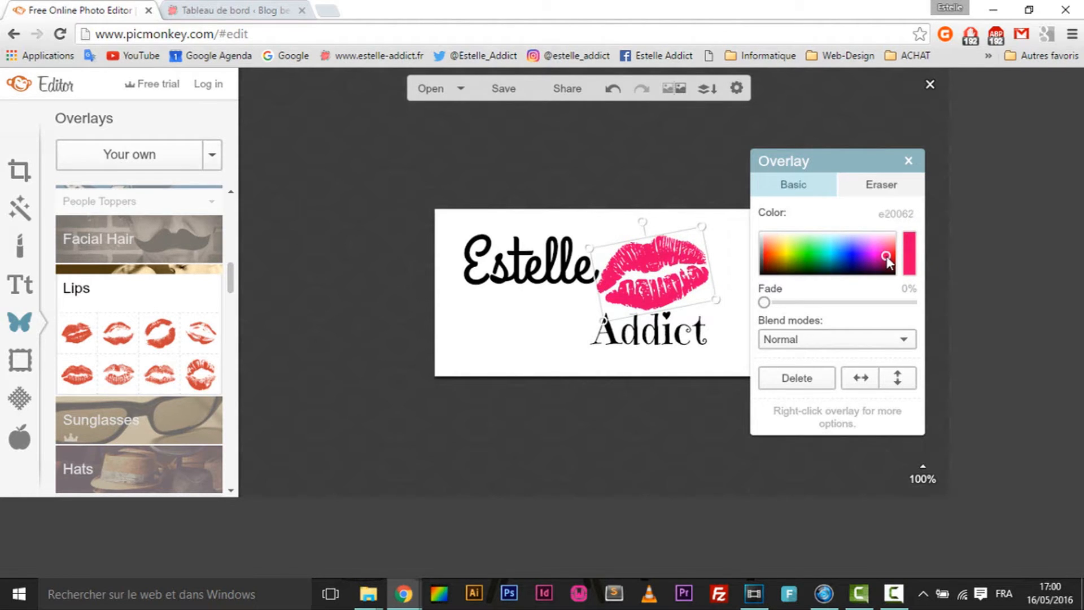
left_click(655, 334)
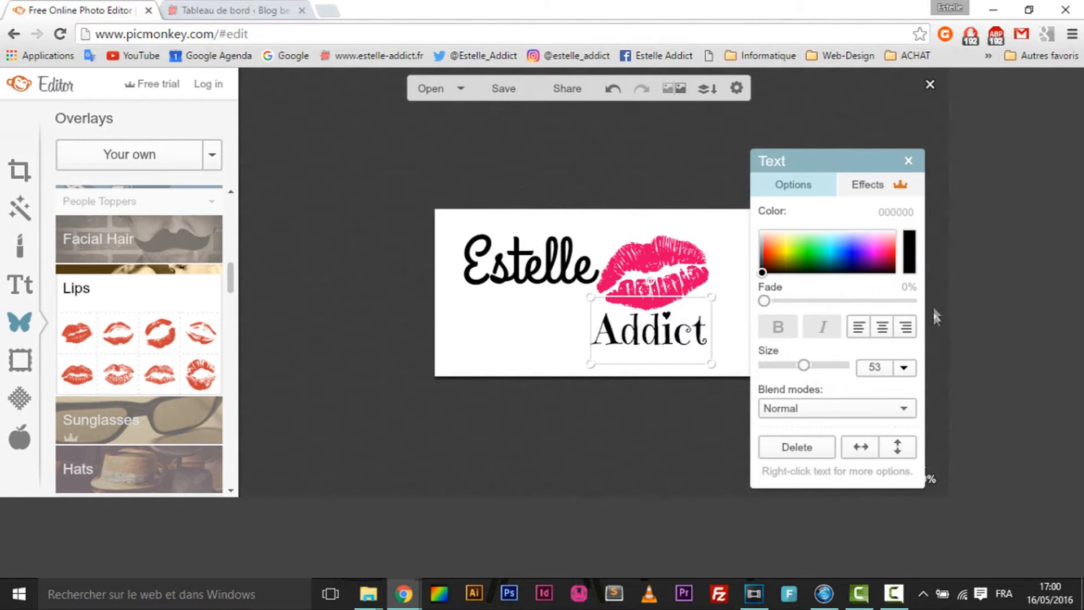
left_click(886, 254)
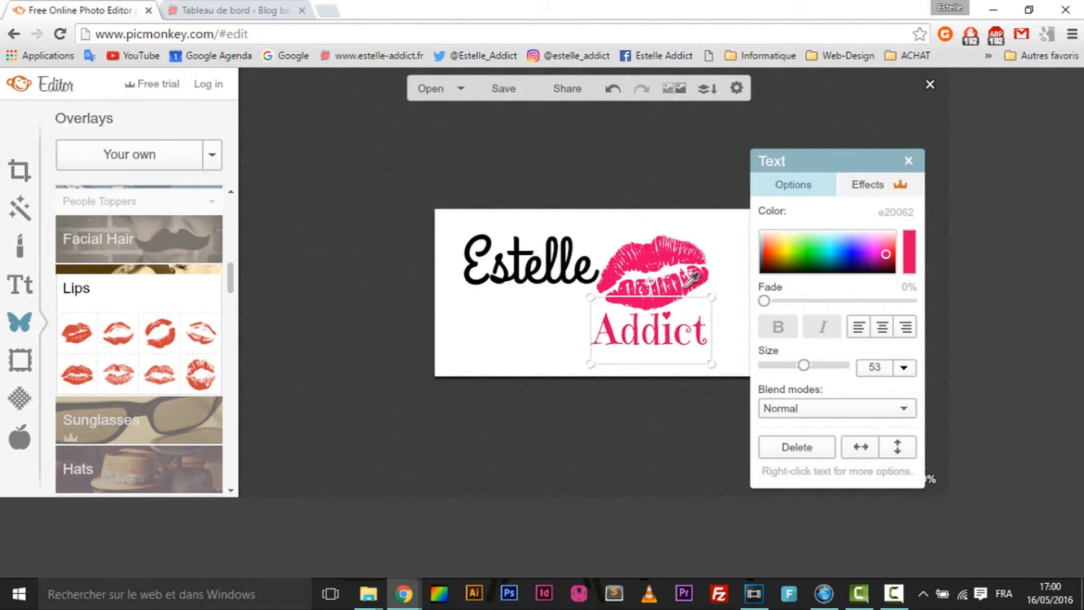
- Shift the lips overlay and the Addict text slightly upward and to the right
left_click(671, 405)
left_click_drag(643, 295, 648, 287)
left_click_drag(637, 336, 638, 329)
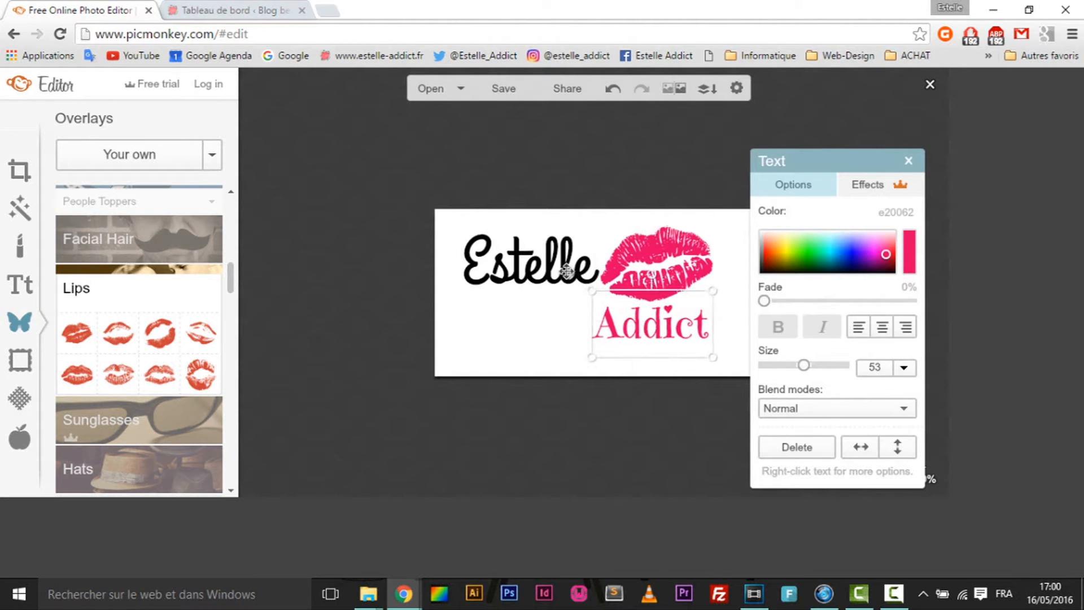
- Nudge the first-name text slightly down and left, and set its colour to dark grey 3d3d3d
left_click_drag(567, 271, 562, 276)
left_click_drag(762, 271, 761, 263)
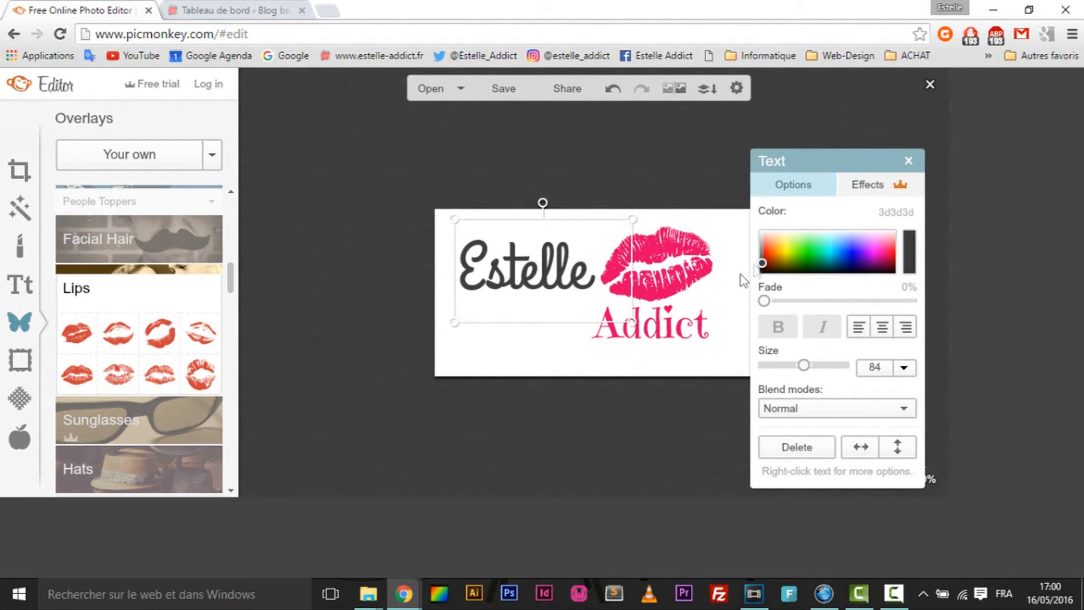
left_click(624, 391)
- Send the lips overlay to the back and position it so it touches the end of the first-name text
left_click_drag(635, 279, 539, 276)
right_click(582, 244)
left_click(641, 289)
left_click_drag(581, 244, 669, 244)
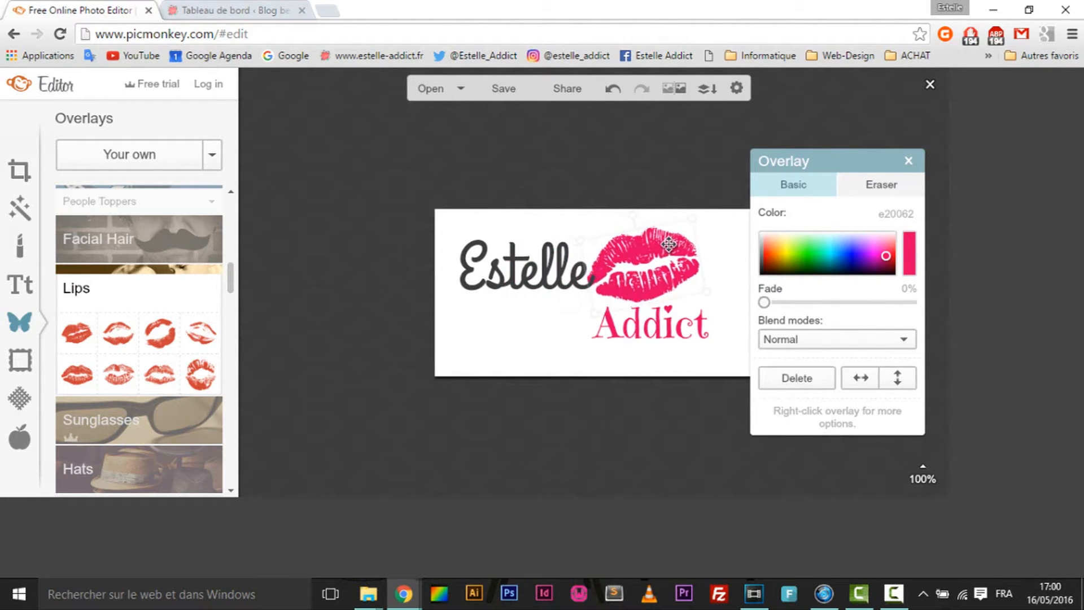
- Move the settings palette clear of the canvas and nudge the Addict text slightly to the right
left_click_drag(818, 155, 857, 154)
left_click(677, 322)
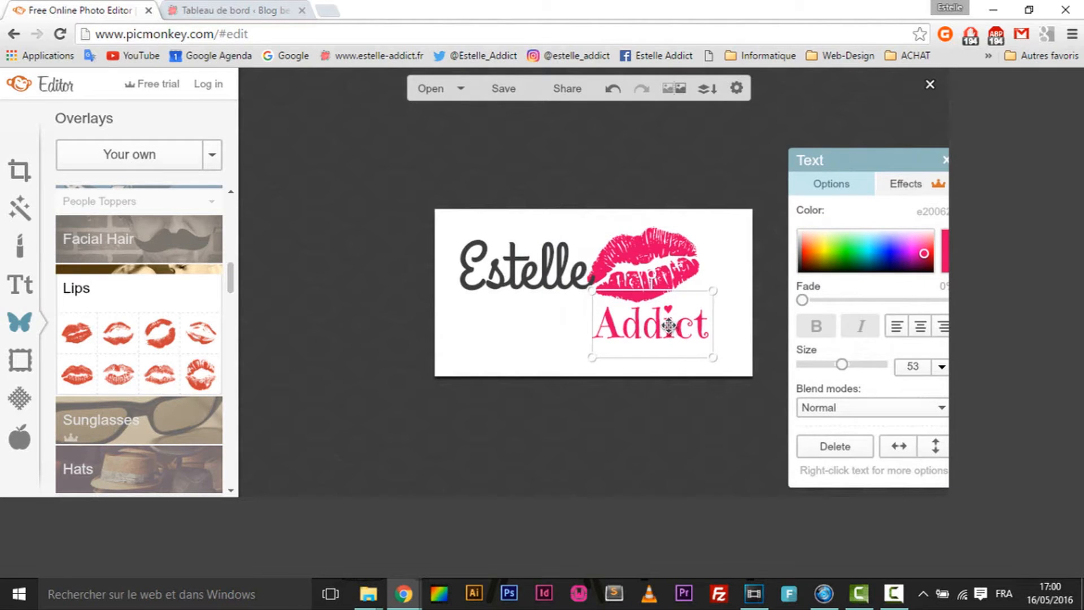
left_click_drag(675, 326, 678, 327)
left_click(683, 422)
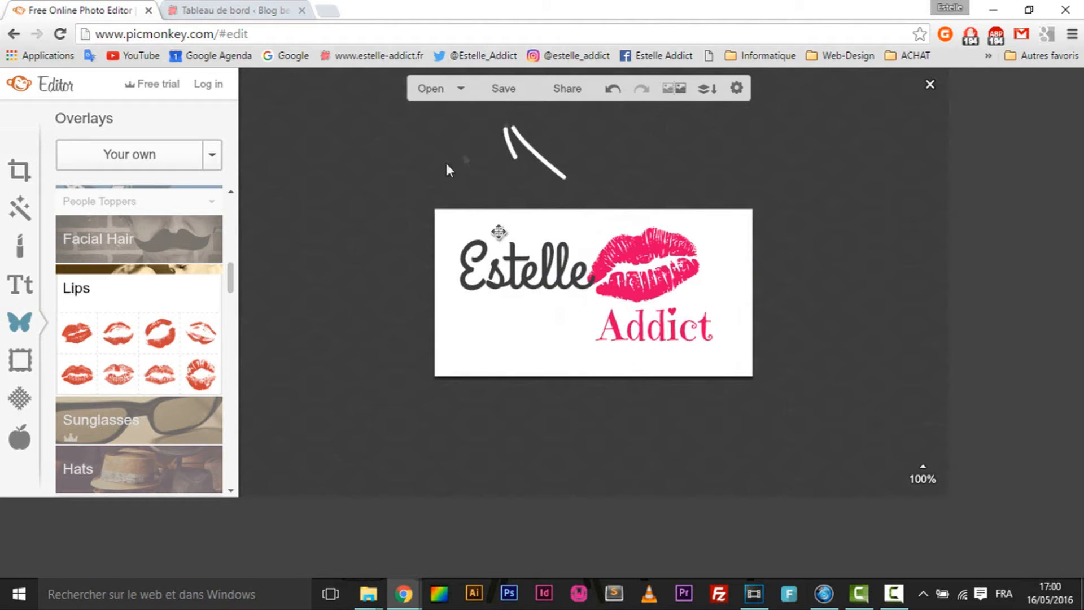
- Save the lips design to the desktop as the JPEG file logo1 in Pierce quality
left_click(504, 89)
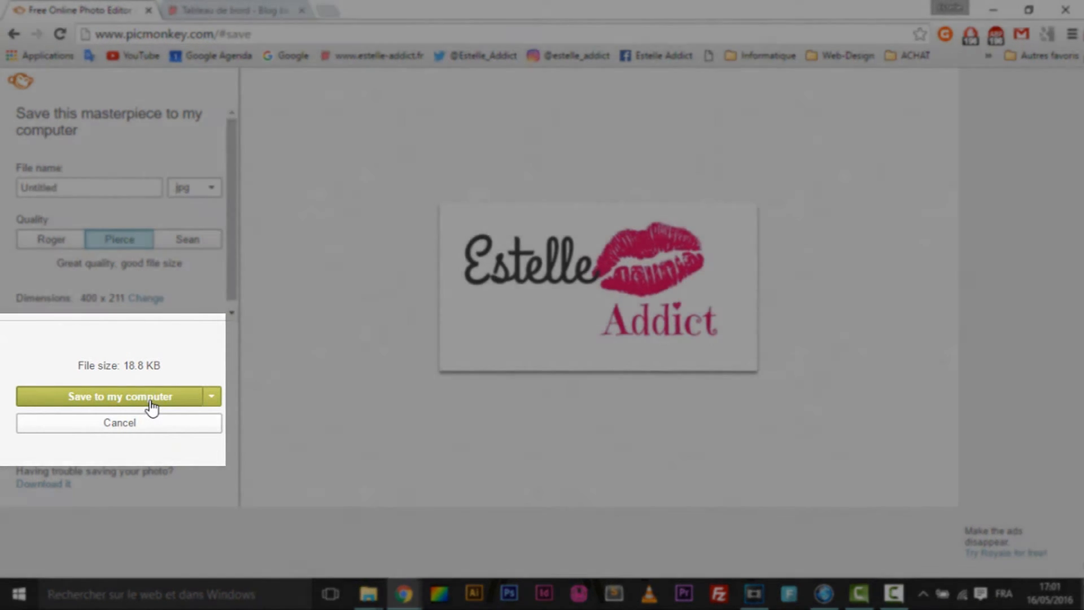
left_click(151, 402)
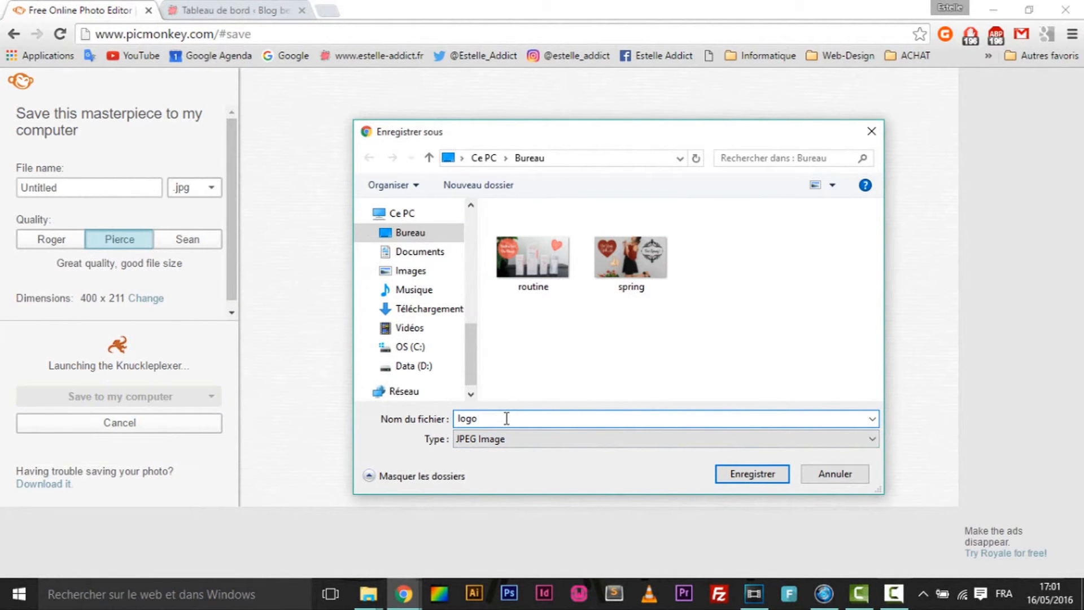
key("Return")
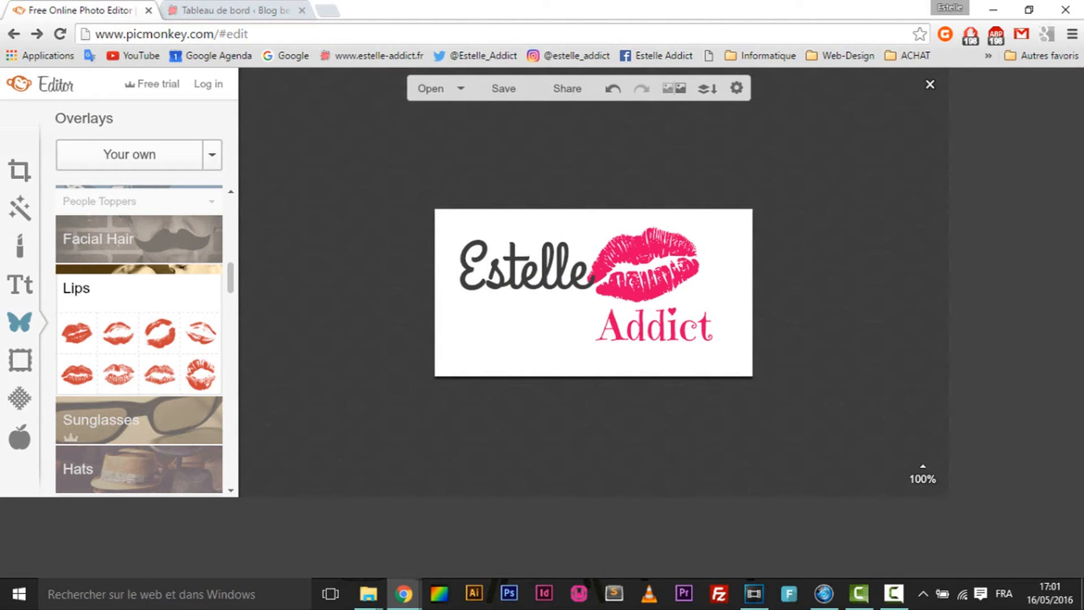
- Delete the lips overlay and the separate Addict text from the canvas
left_click(668, 247)
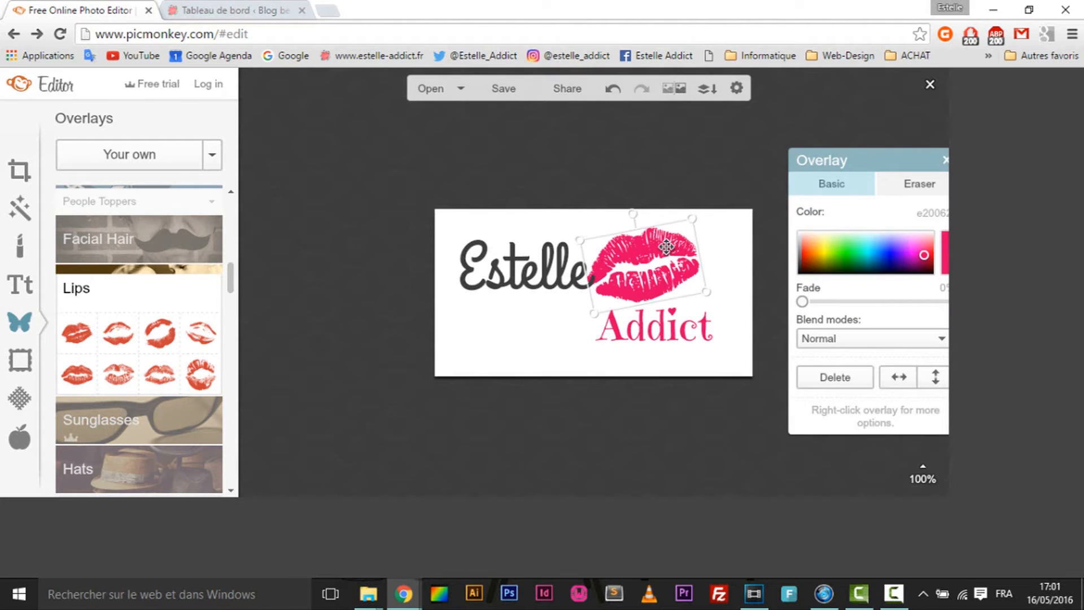
key("Delete")
left_click(656, 319)
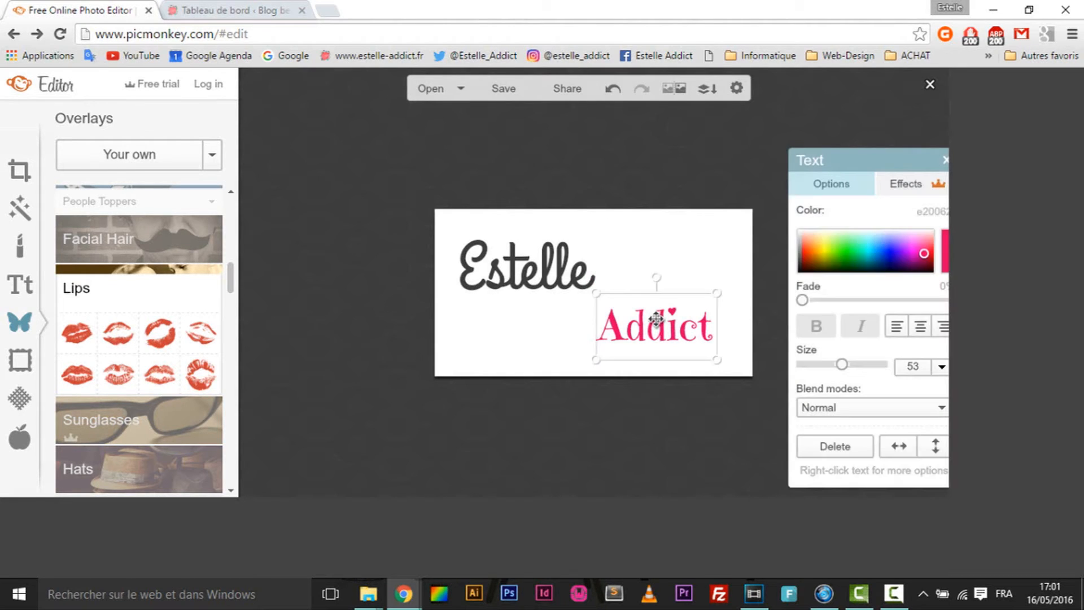
key("Delete")
- Append Addict to the first-name text, reduce it to size 66 and centre it on the canvas as one line
left_click(588, 277)
left_click(591, 276)
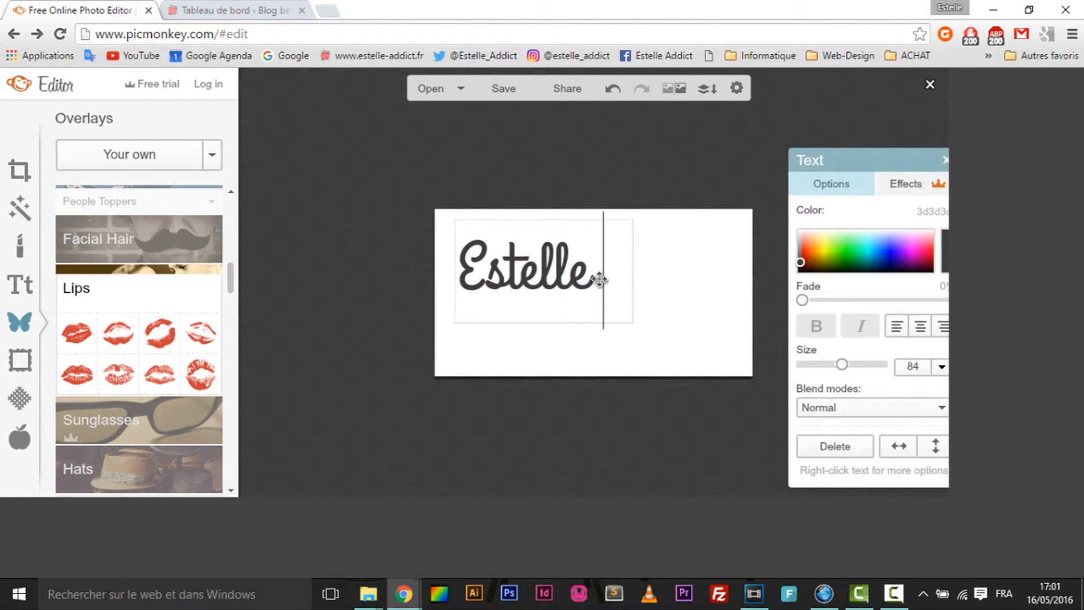
key("Return")
type("Addic")
left_click_drag(842, 366, 830, 367)
left_click_drag(535, 265, 583, 282)
left_click_drag(680, 323, 707, 348)
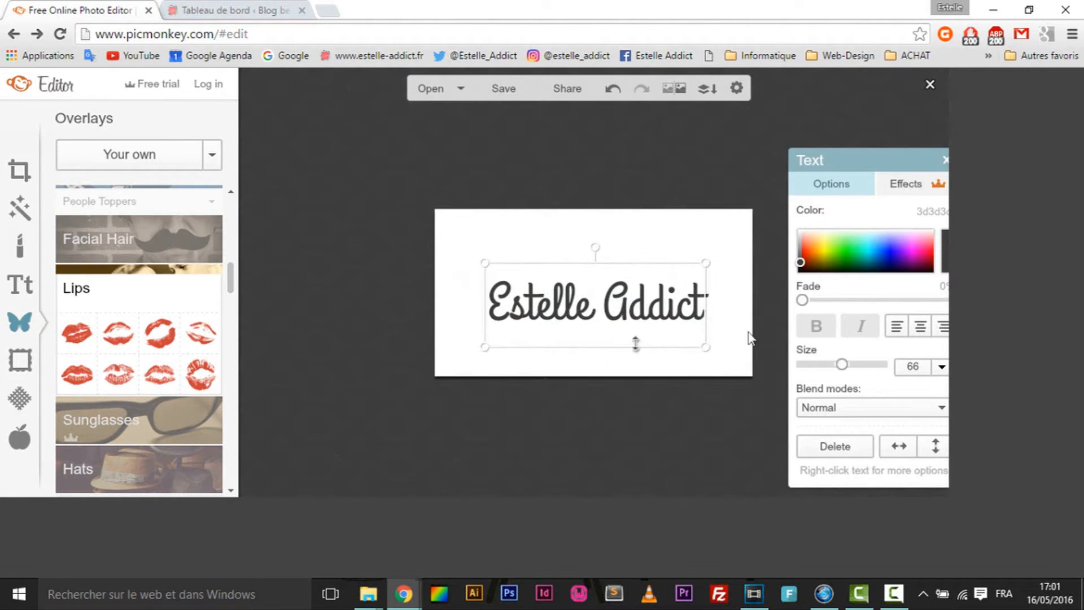
- Set the combined text's font to La Belle Aurore at size 47 and move it slightly down
left_click(22, 285)
left_click(113, 347)
left_click_drag(842, 365, 834, 369)
left_click_drag(637, 314, 635, 329)
- Add the pink rose head from the Roses overlay set to the canvas
left_click(20, 322)
scroll(172, 296, "down", 10)
left_click(171, 296)
scroll(160, 317, "down", 5)
left_click(114, 341)
scroll(184, 343, "down", 5)
scroll(158, 363, "down", 10)
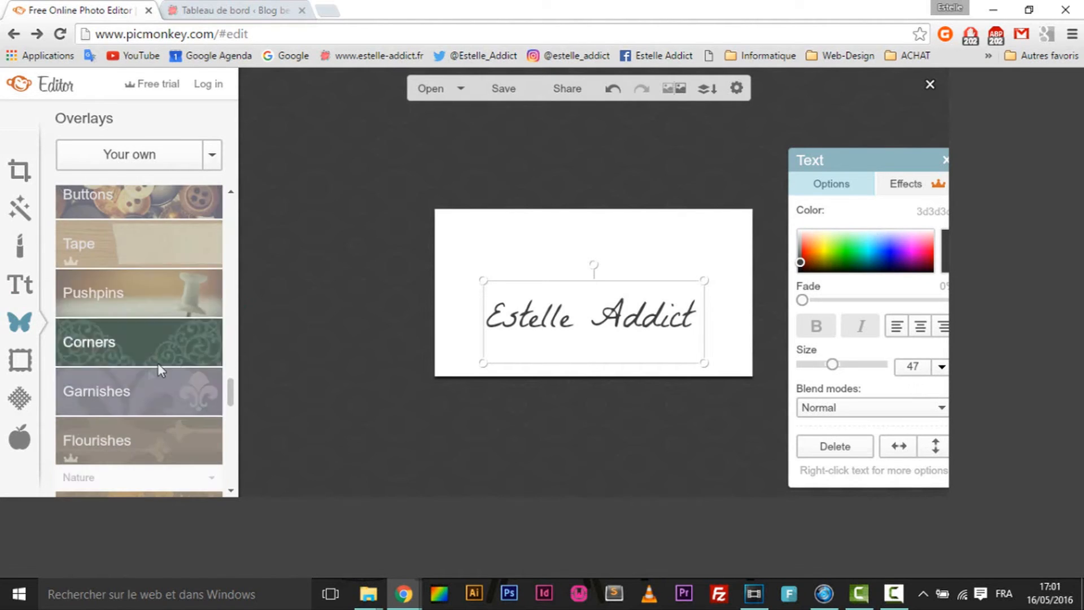
scroll(147, 346, "down", 2)
left_click(146, 314)
scroll(145, 312, "down", 3)
left_click(119, 253)
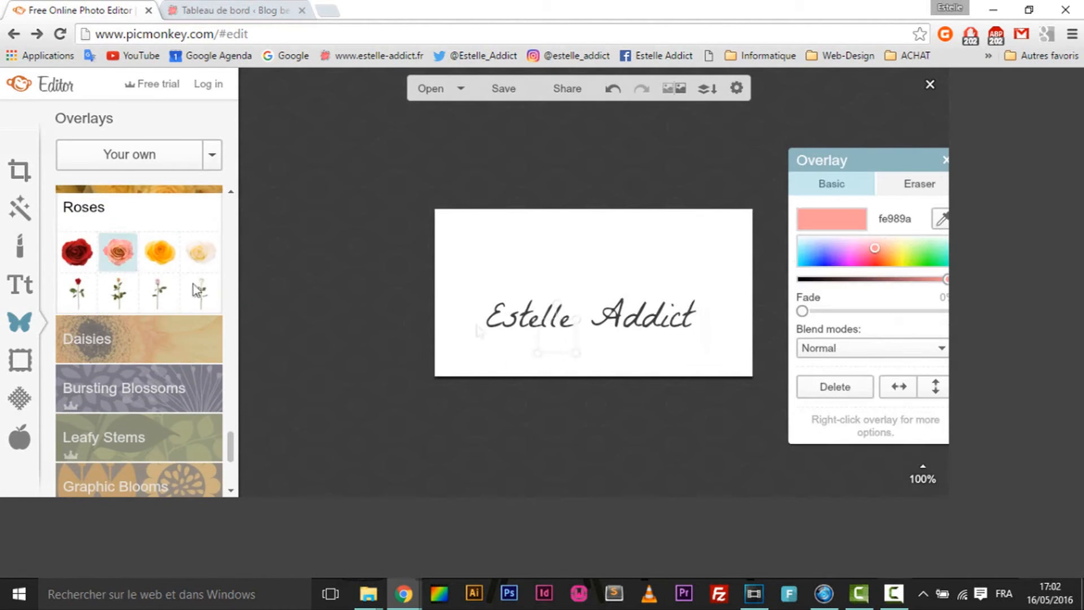
- Enlarge the rose, send it to the back and place it centred above the text
left_click_drag(585, 317, 667, 319)
left_click_drag(599, 340, 605, 280)
right_click(605, 280)
left_click(650, 322)
left_click_drag(590, 243, 586, 238)
- Enlarge the text to size 59, widen its box to keep one line, centre it and colour it near-black 212121
left_click_drag(662, 319, 666, 328)
left_click_drag(843, 365, 849, 366)
left_click_drag(710, 334, 765, 338)
left_click_drag(677, 327, 648, 323)
left_click(798, 272)
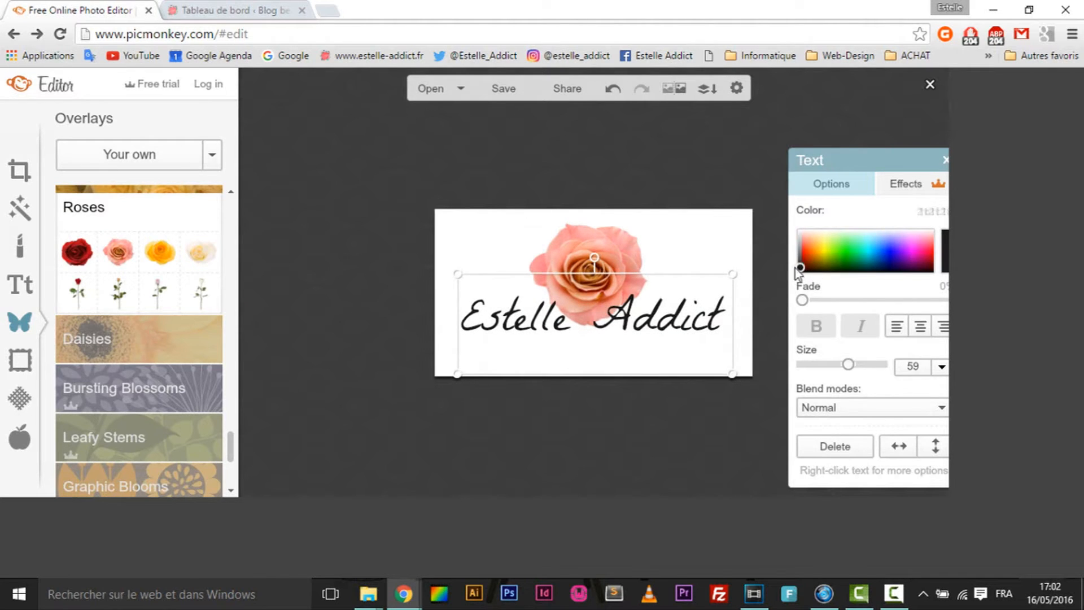
left_click_drag(796, 269, 796, 267)
- Move the rose slightly up and left and lower the text so it sits just beneath the petals
left_click(672, 395)
left_click_drag(592, 275, 587, 274)
left_click(614, 391)
left_click_drag(649, 320, 647, 337)
left_click(650, 439)
left_click_drag(586, 261, 586, 257)
left_click(590, 411)
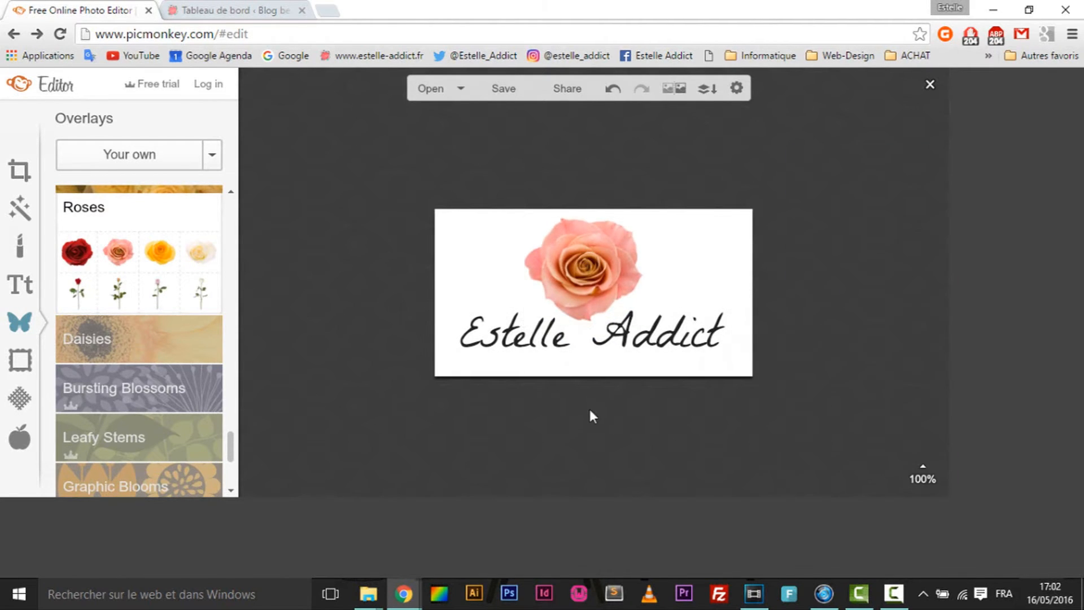
- Save the rose design to the desktop as a second JPEG logo file
left_click(499, 89)
left_click(169, 396)
type("logo")
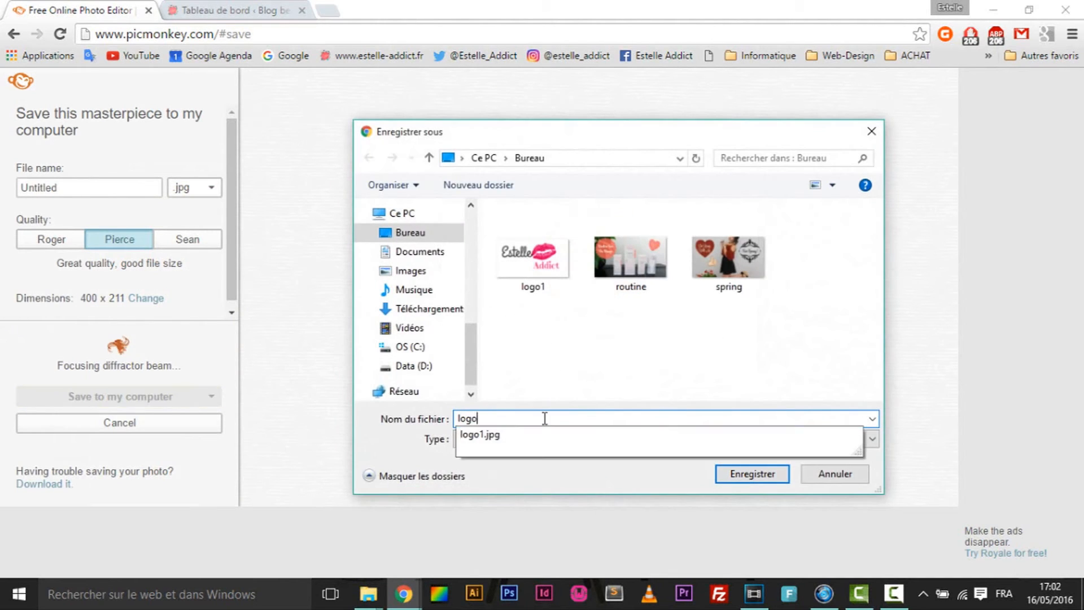
key("Return")
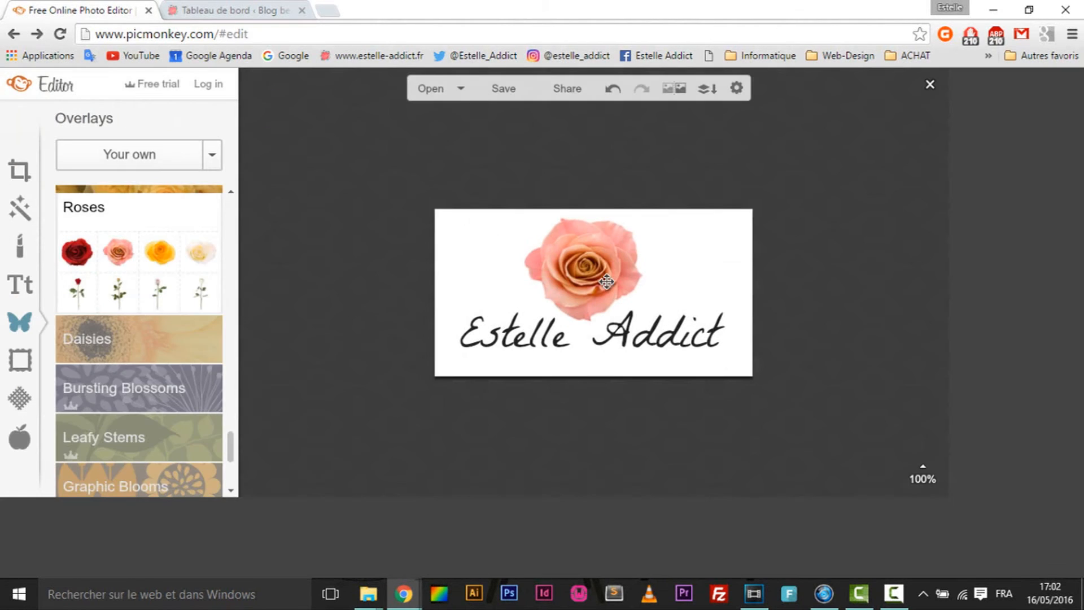
- Replace the rose overlay with the scalloped circle from the Basic group of the Labels set
left_click(604, 279)
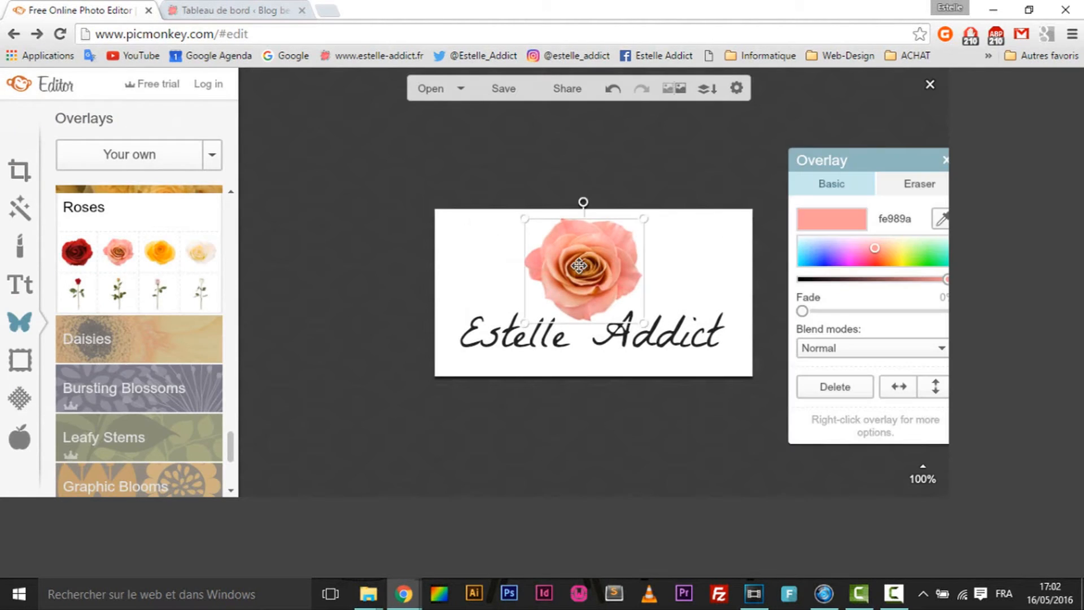
key("Delete")
left_click_drag(231, 446, 236, 343)
left_click(217, 346)
left_click(155, 274)
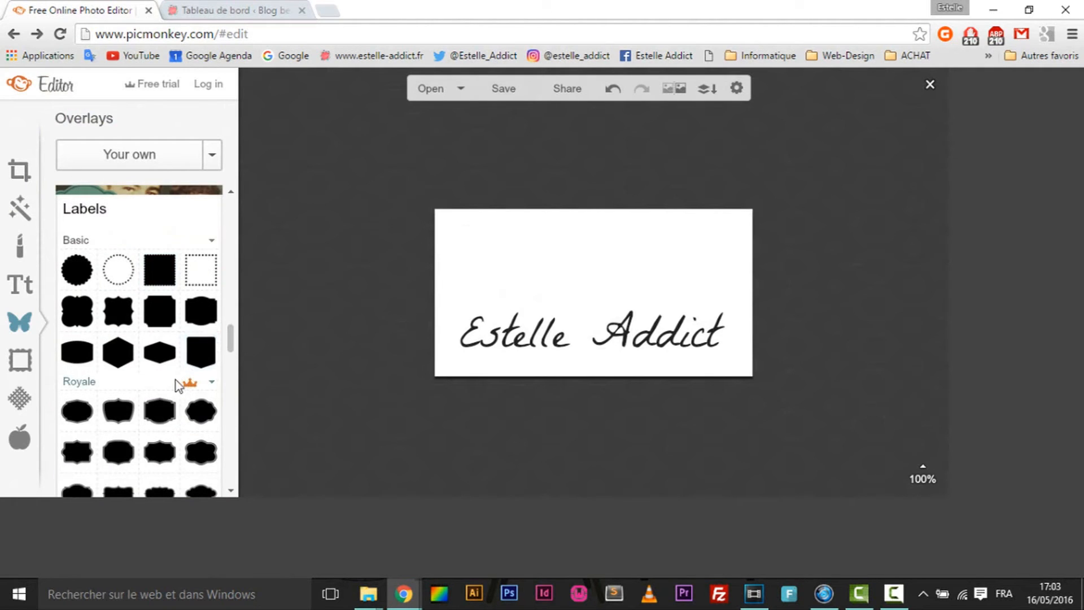
scroll(174, 430, "down", 3)
scroll(174, 432, "up", 3)
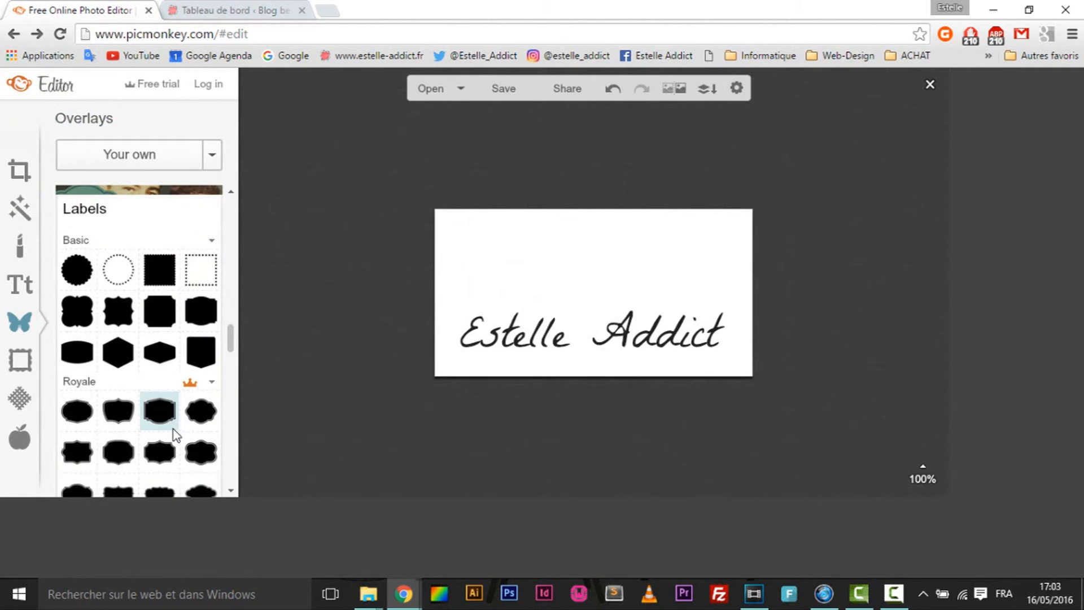
left_click(77, 270)
- Enlarge the scalloped circle to nearly the canvas height, centre it and recolour it bright pink-red
left_click_drag(586, 279, 700, 232)
left_click_drag(618, 297, 593, 281)
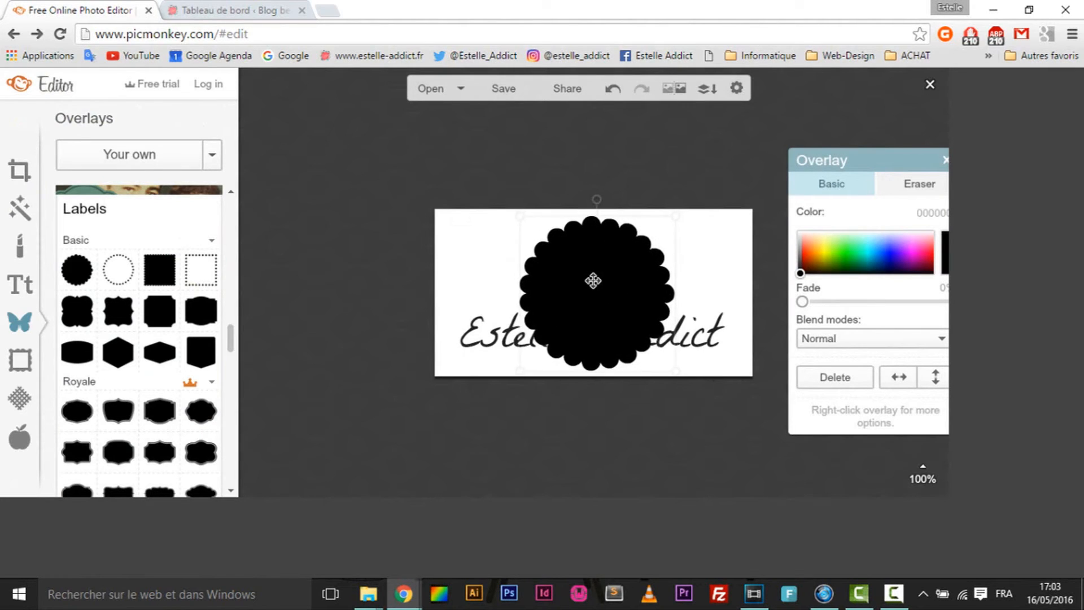
left_click_drag(833, 249, 927, 251)
- Bring the text to the front, above the scalloped circle
left_click(709, 332)
right_click(708, 332)
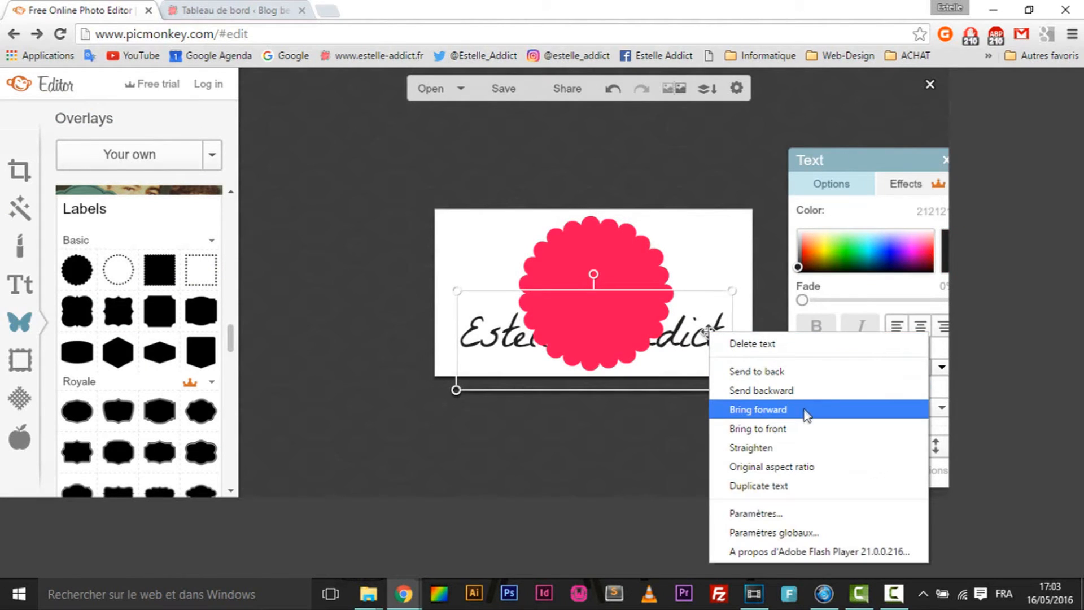
left_click(787, 428)
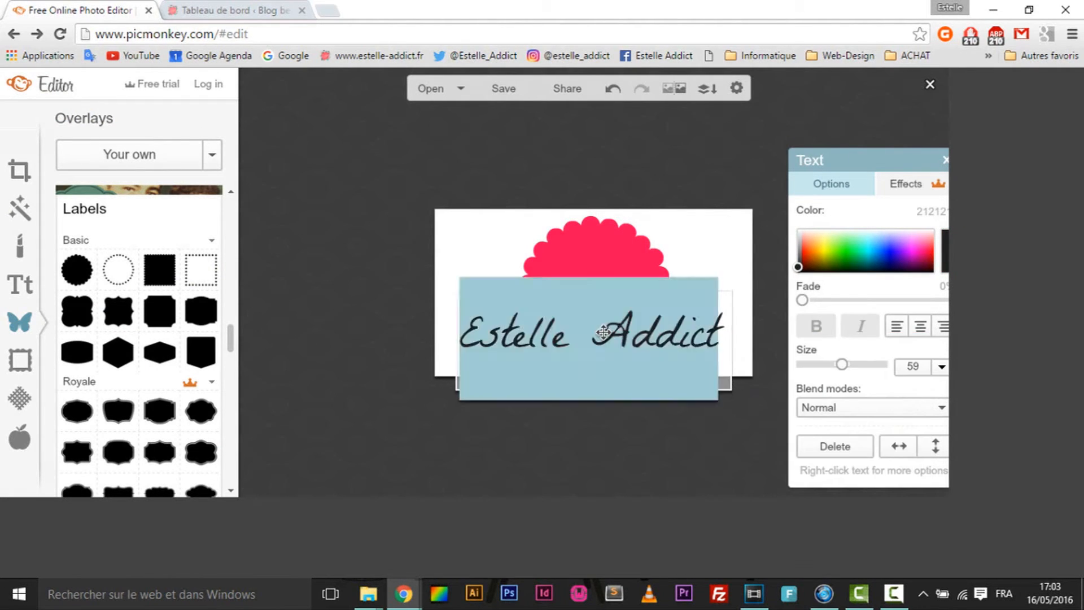
- Break the blog name onto two lines, centre-align the text and recolour it white
key("Return")
key("ctrl+a")
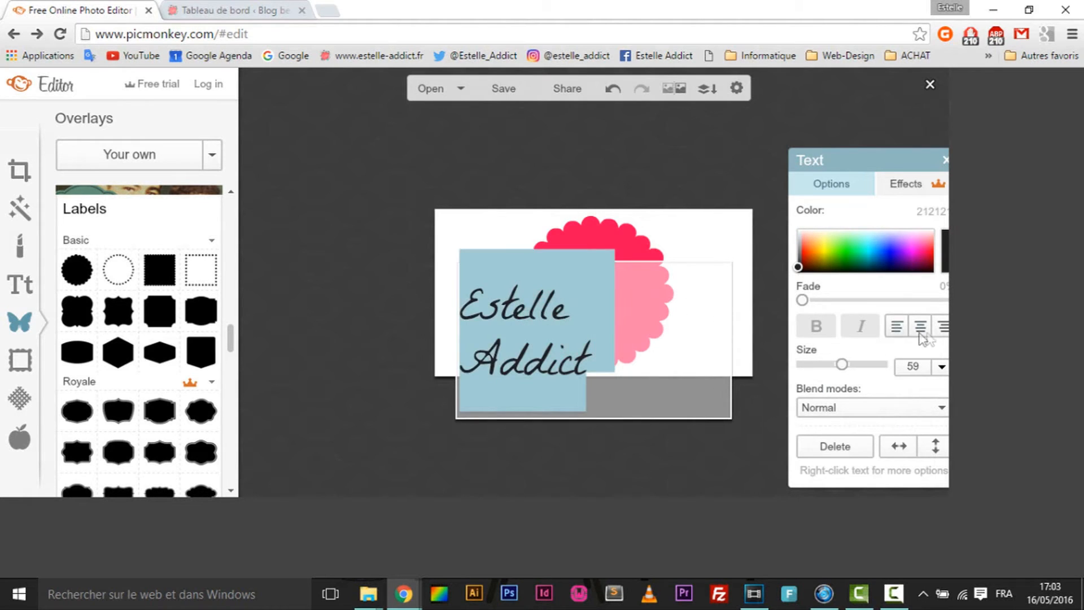
left_click(920, 326)
left_click_drag(931, 267, 933, 230)
left_click(568, 467)
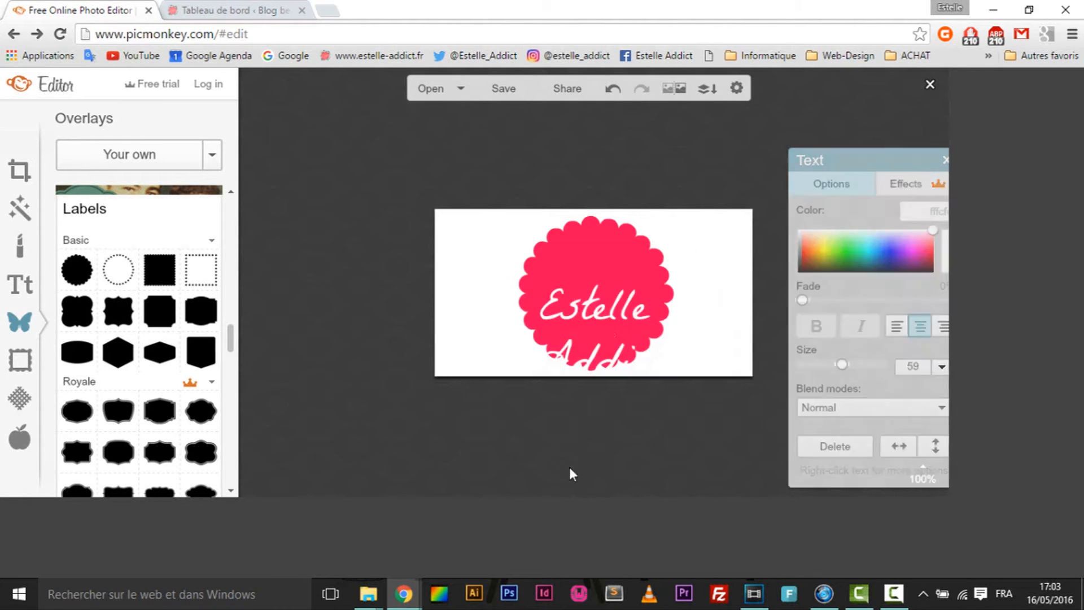
- Move the text inside the scalloped circle and set its font to Sacramento at size 47
left_click(608, 260)
left_click(19, 284)
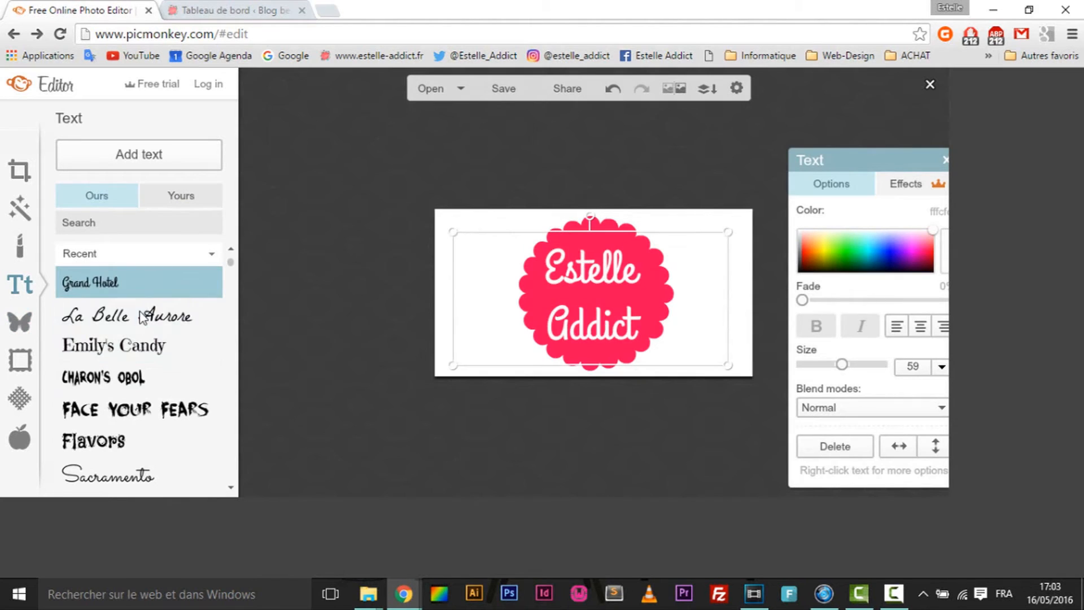
left_click(126, 336)
left_click(125, 377)
left_click(126, 409)
left_click(126, 441)
left_click(125, 475)
left_click_drag(842, 364, 838, 365)
left_click(648, 408)
- Shift the two-line text slightly upwards within the scalloped circle
left_click(592, 267)
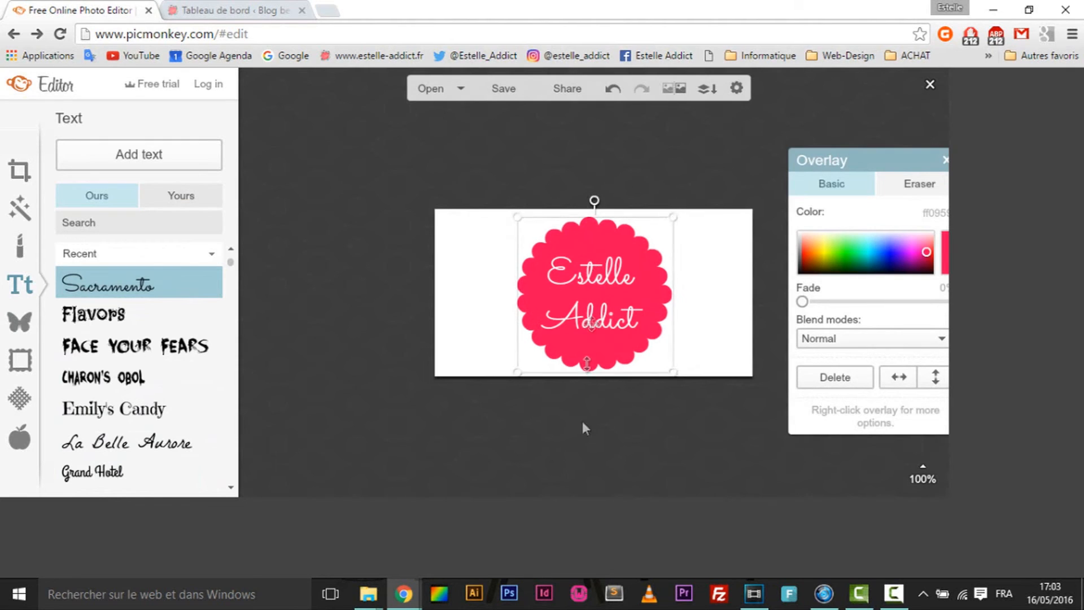
left_click(601, 319)
left_click(598, 406)
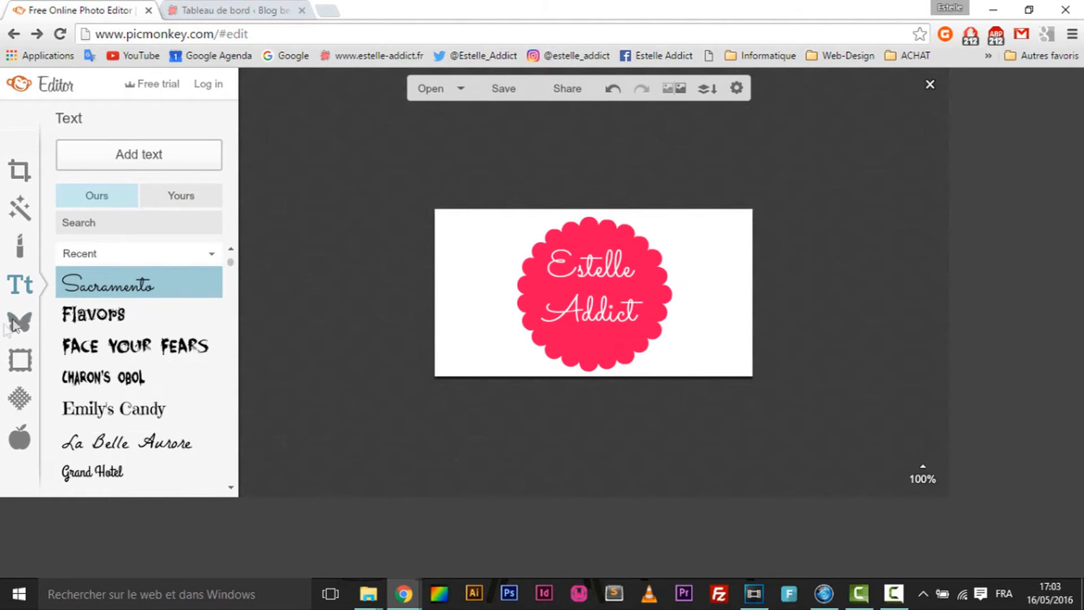
- Try a white moustache overlay from the Facial Hair set beneath the text in the circle, and delete it
left_click(20, 322)
scroll(181, 288, "up", 2)
left_click(181, 284)
scroll(177, 311, "up", 10)
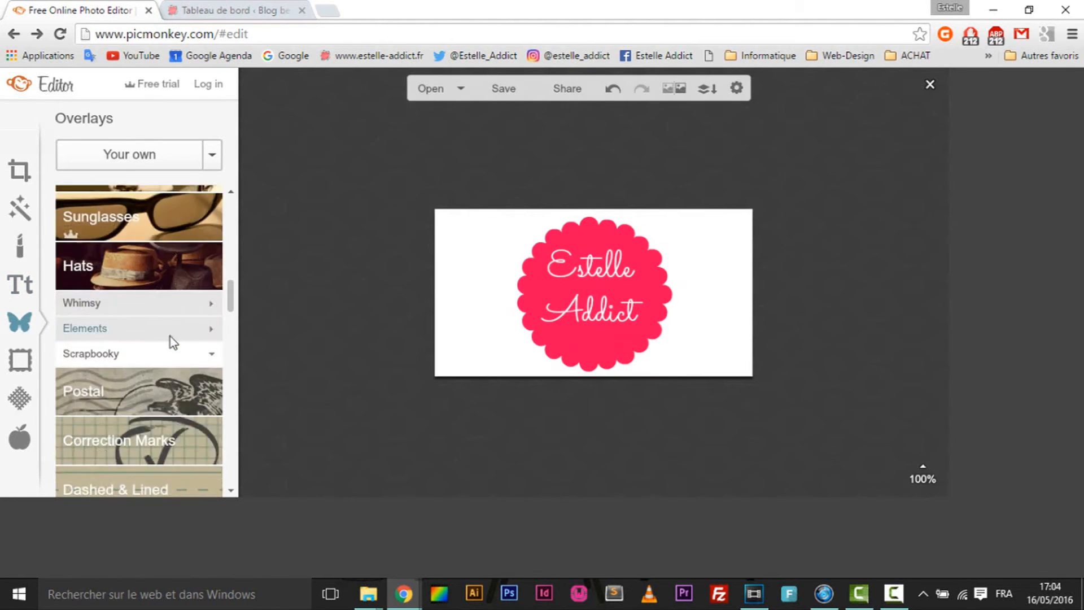
left_click(157, 362)
scroll(169, 418, "up", 2)
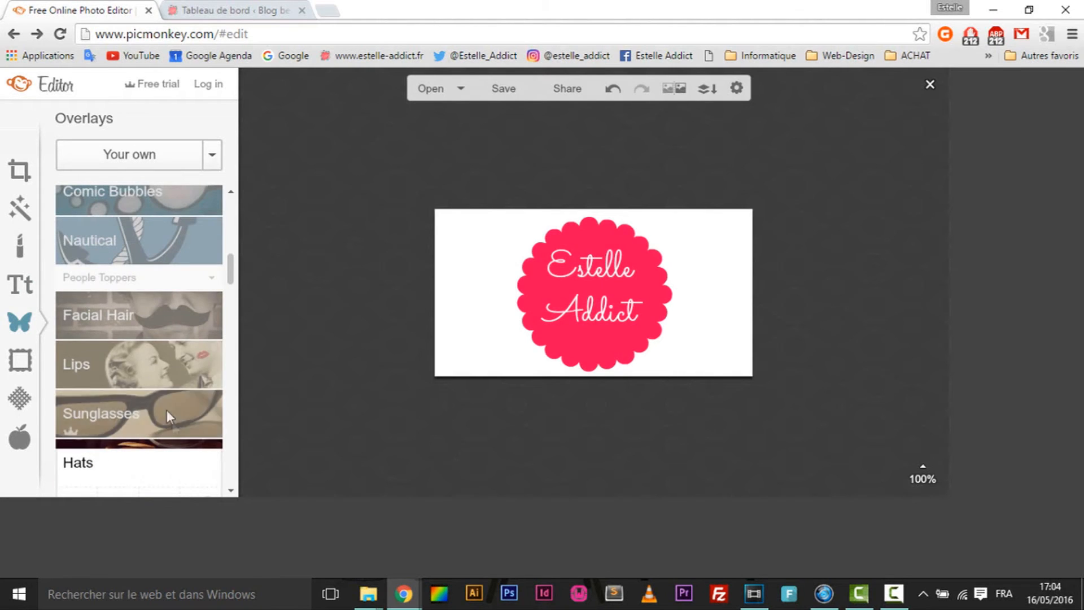
left_click(141, 312)
left_click(77, 359)
left_click(932, 231)
left_click_drag(593, 361, 602, 336)
left_click(597, 343)
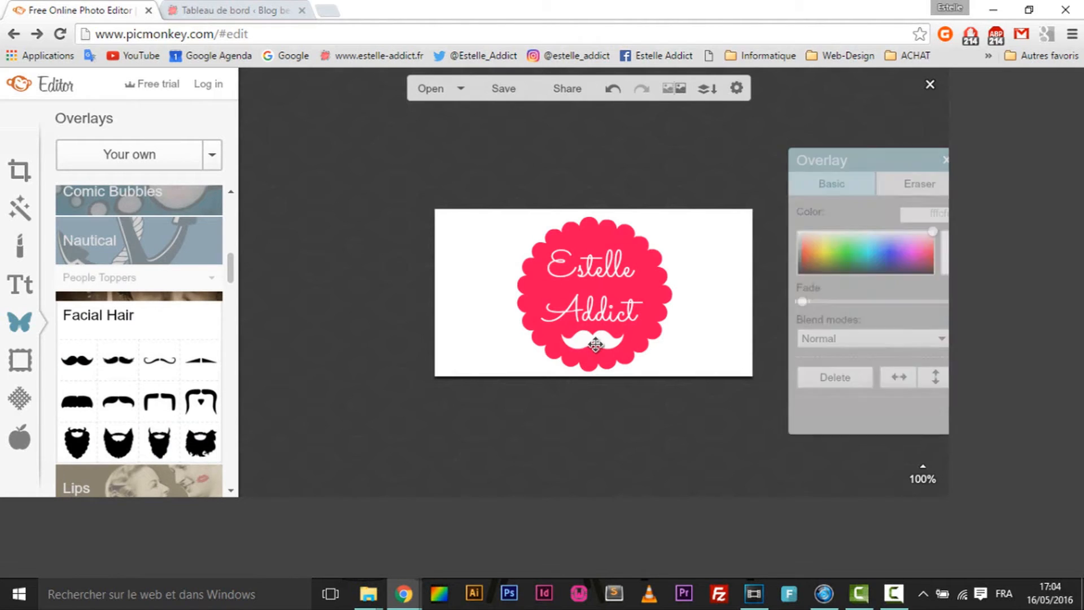
key("Delete")
- Try the paw prints overlay from the Symbols set and nudge the text slightly upwards
scroll(225, 285, "down", 5)
left_click_drag(230, 294, 232, 256)
left_click(175, 276)
left_click(160, 343)
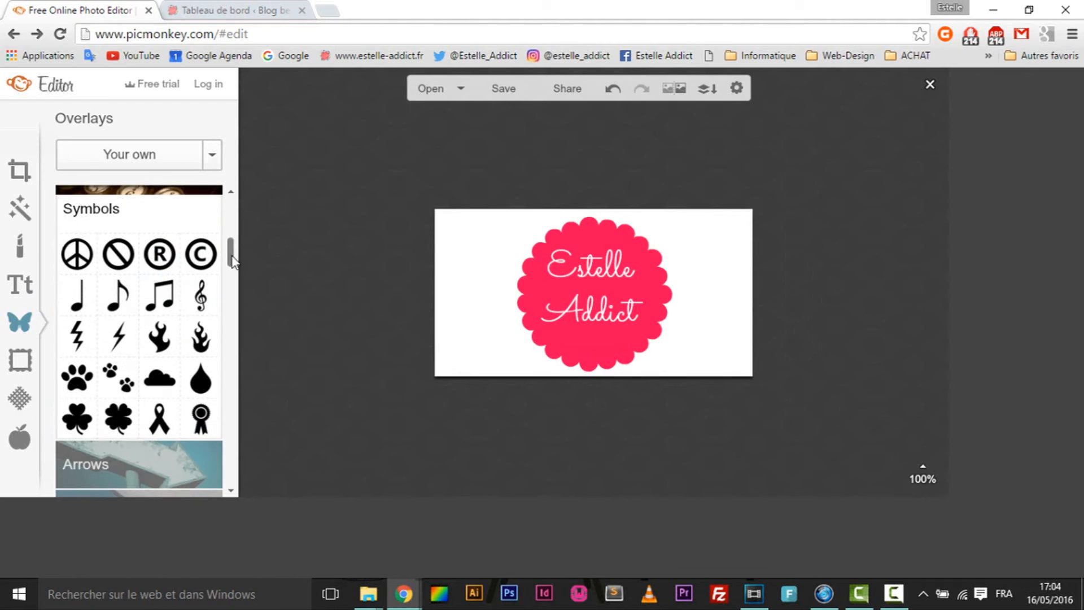
left_click(118, 378)
left_click(695, 388)
left_click_drag(595, 272, 595, 267)
left_click(589, 408)
- Replace the trial overlay with a small white five-pointed star from the Basic Stars group beneath the text, and lower the text slightly
left_click_drag(230, 253, 230, 230)
left_click(159, 352)
left_click(604, 353)
key("Delete")
left_click(89, 279)
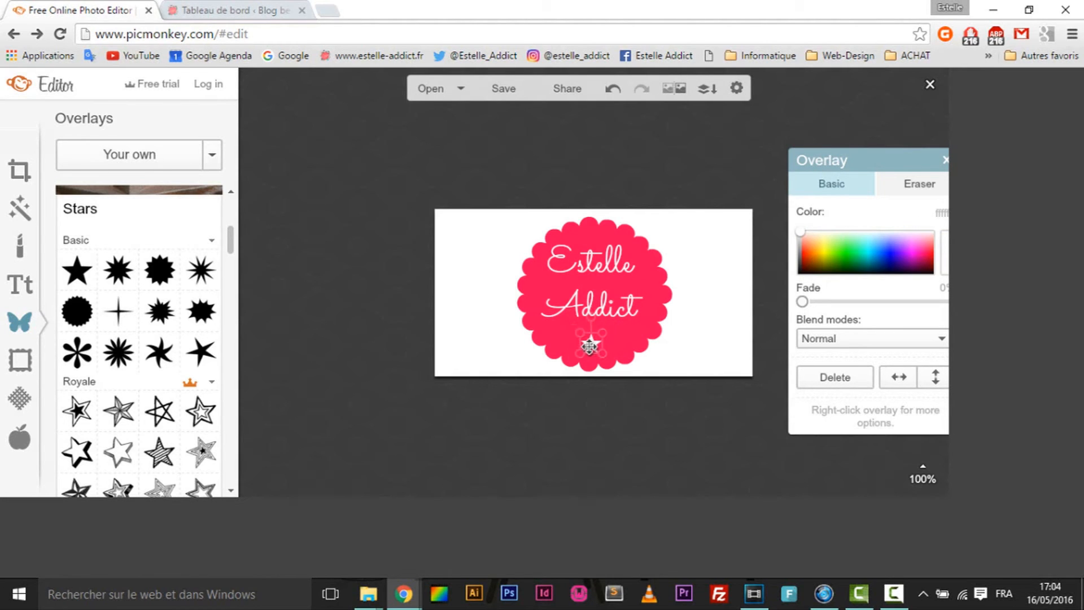
left_click(607, 295)
left_click(631, 425)
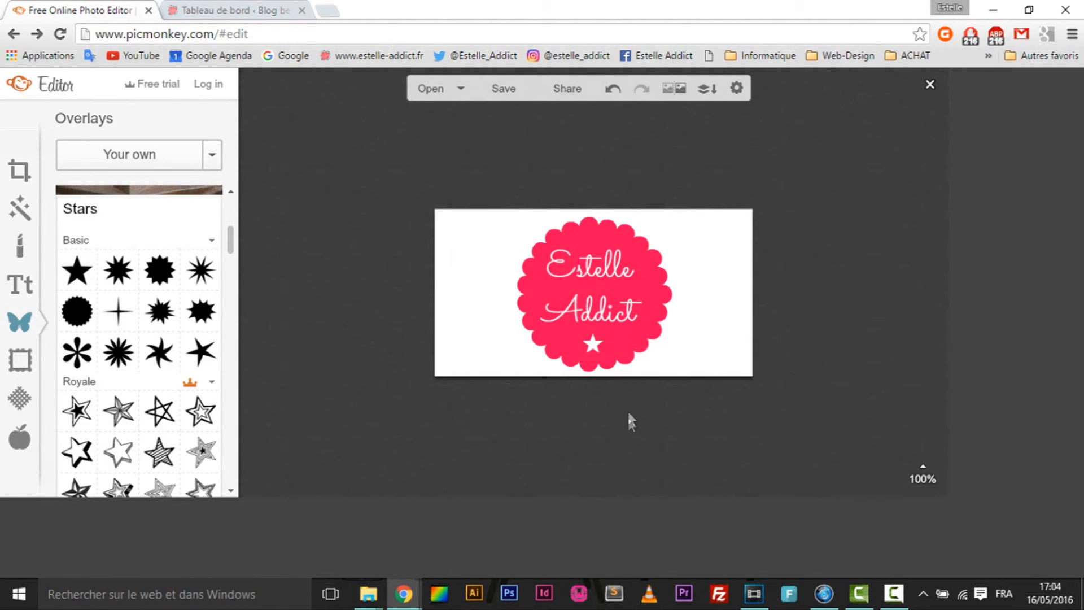
scroll(218, 350, "up", 5)
left_click(167, 324)
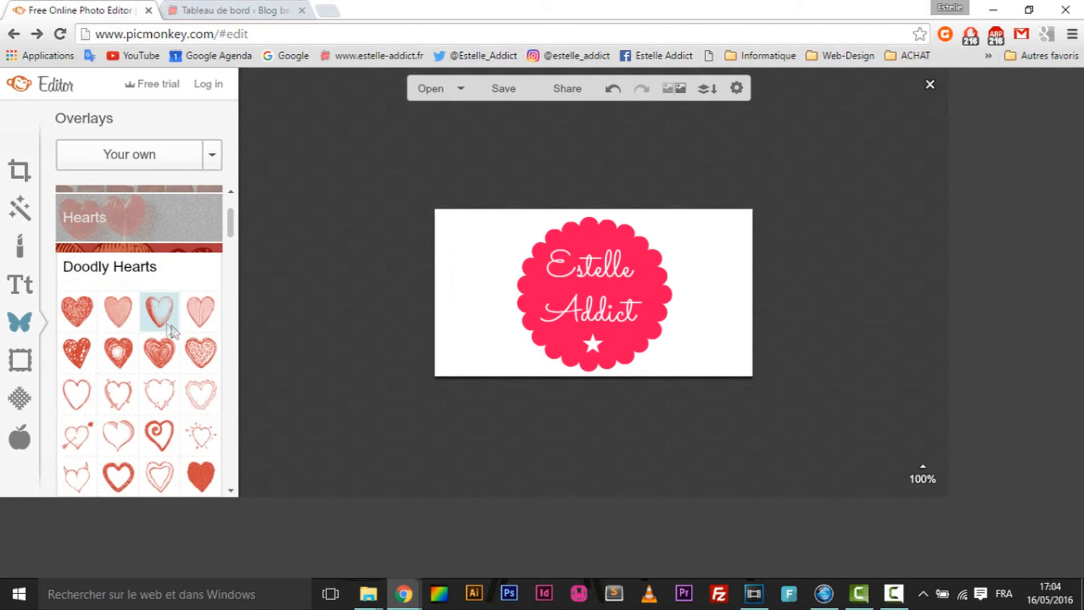
- Save the scalloped circle design to the desktop as a JPEG file named logo3
left_click(503, 89)
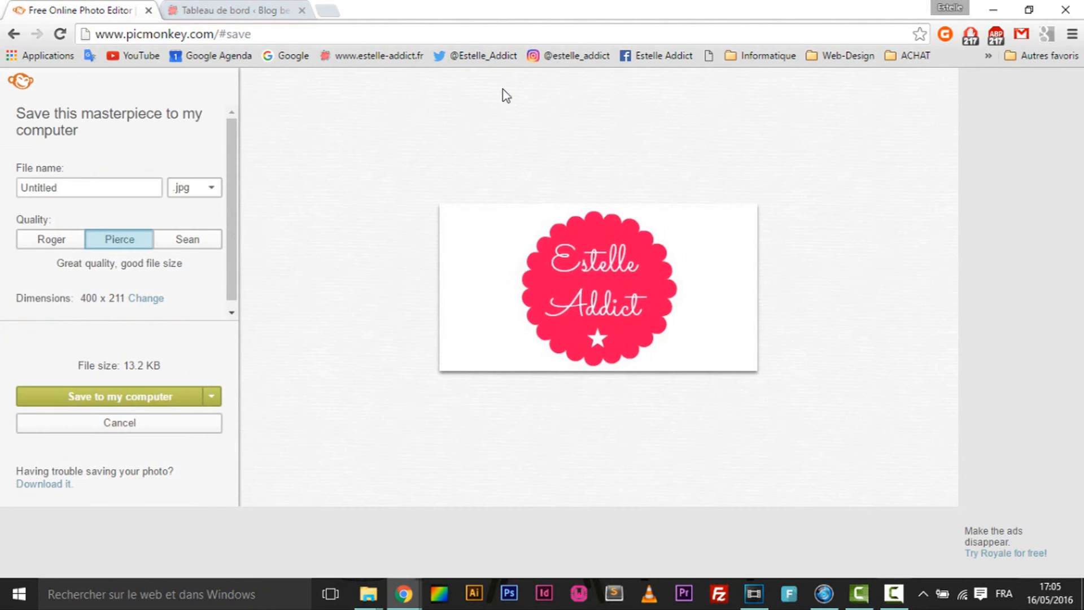
left_click(117, 402)
type("logo3")
key("Return")
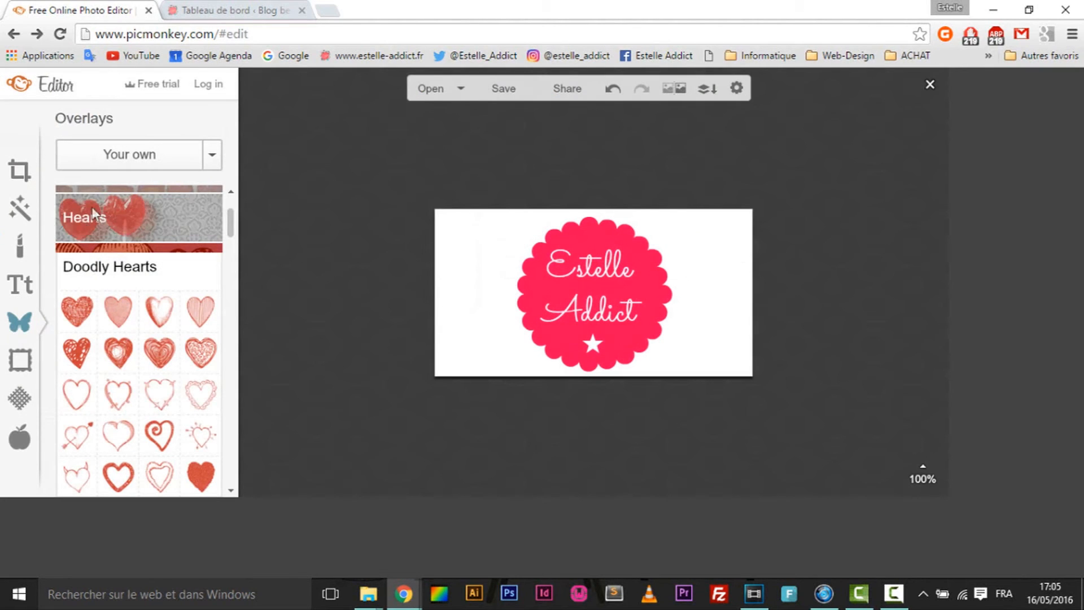
- Delete the scalloped circle and the star, and recolour the text bright blue
left_click(551, 336)
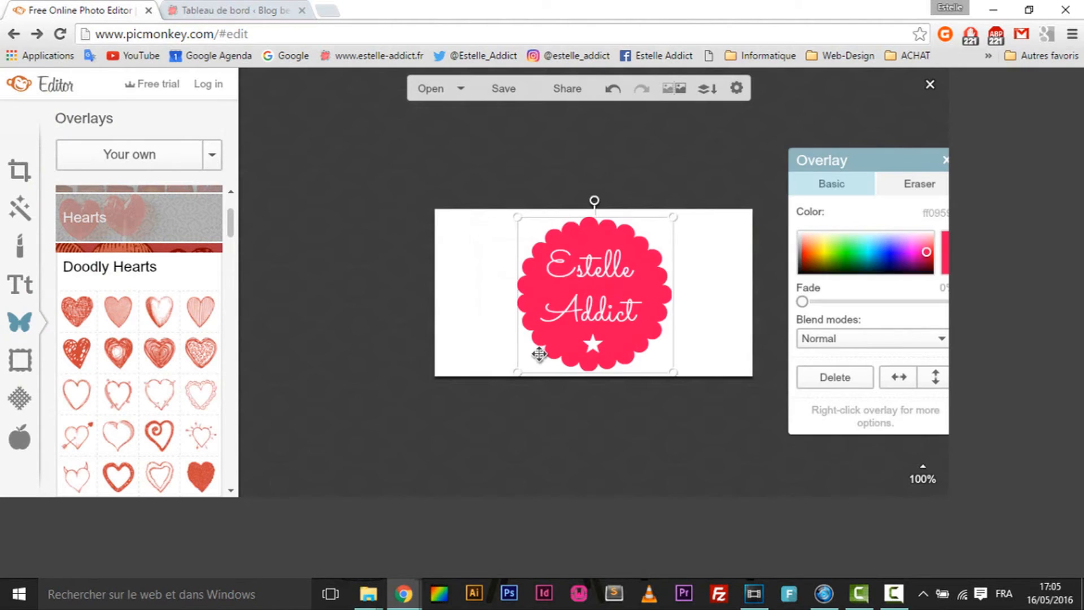
key("Delete")
left_click(592, 295)
left_click(844, 254)
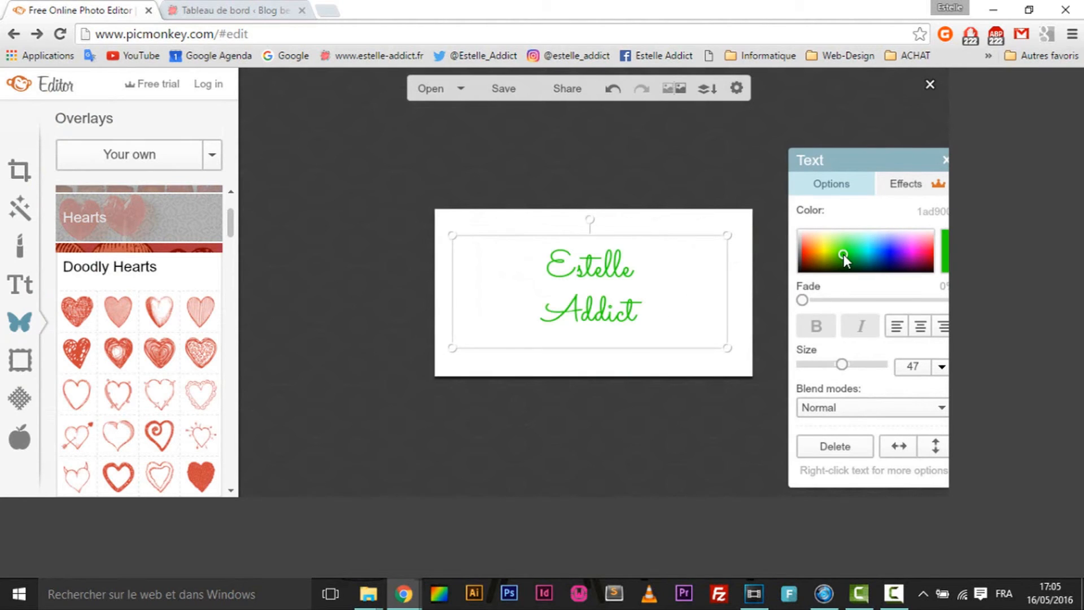
left_click(877, 251)
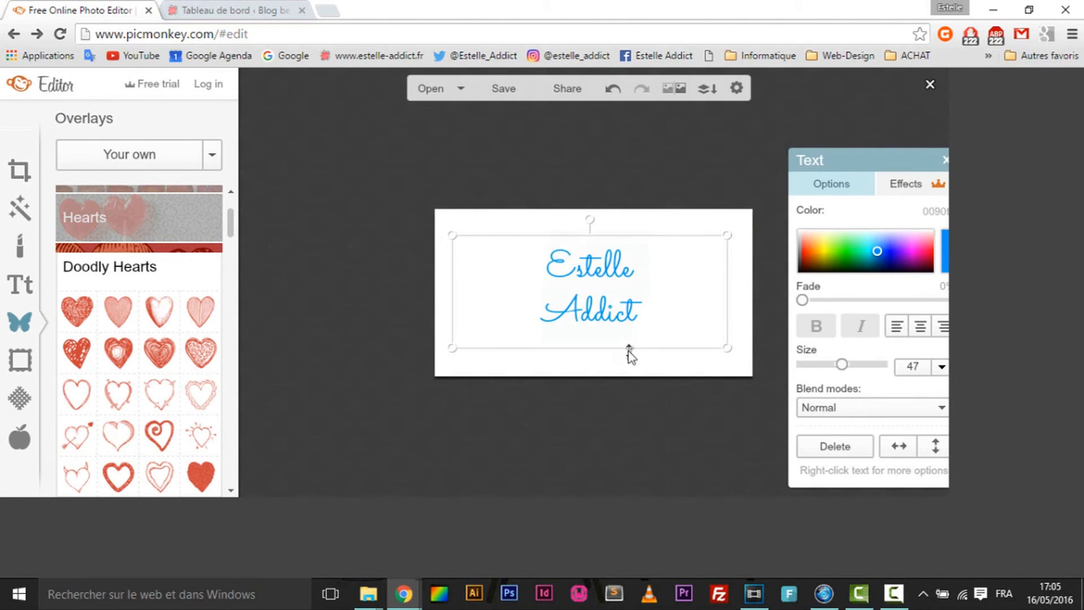
left_click(590, 355)
key("Delete")
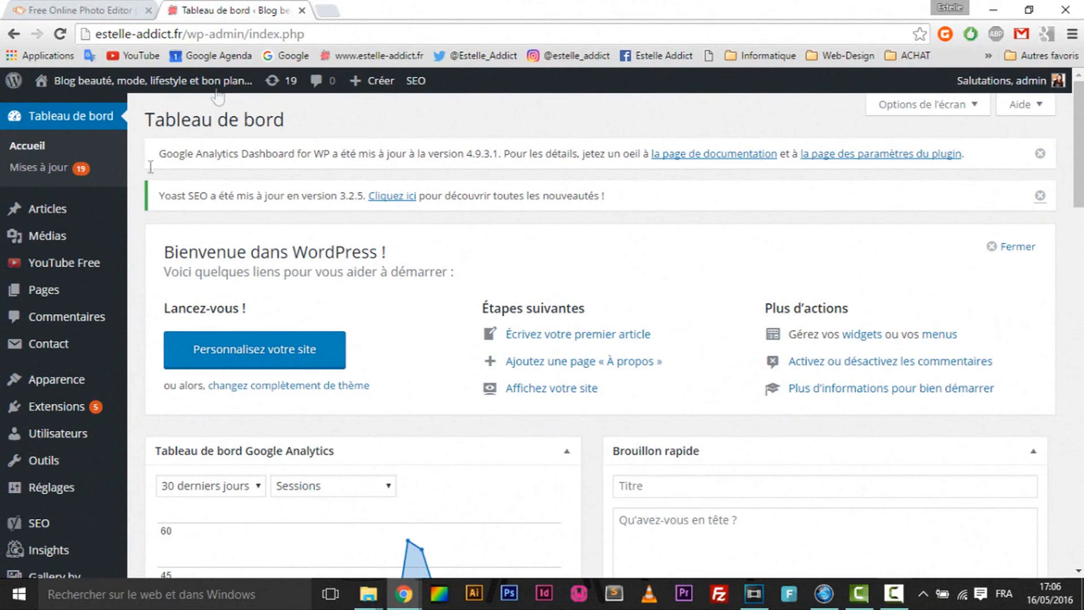
- Switch to the blog's WordPress dashboard and open the Logo settings in the theme customizer
mouse_move(57, 380)
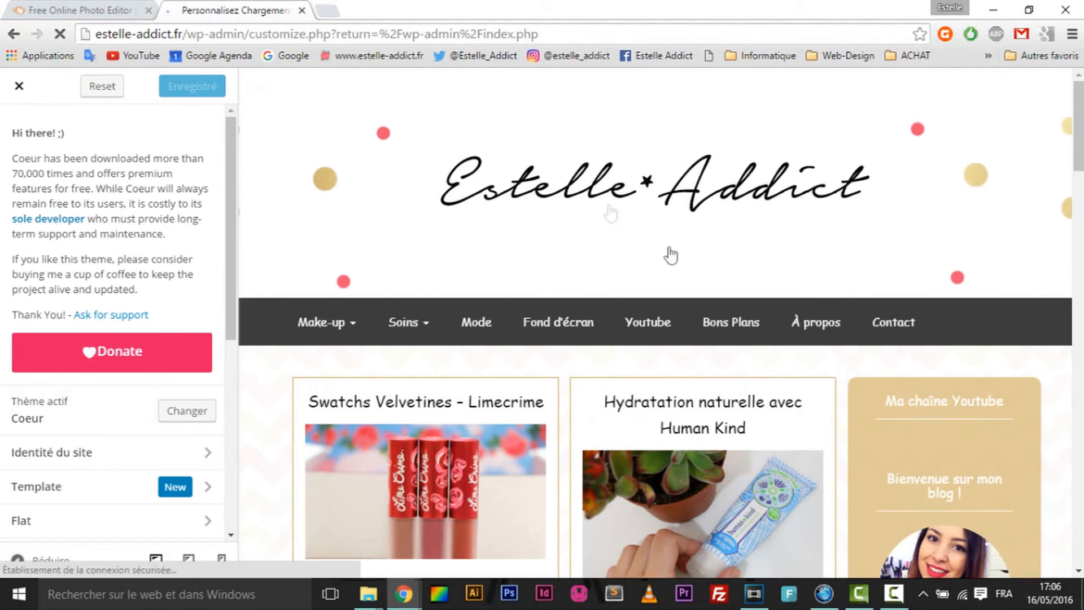
scroll(93, 383, "down", 3)
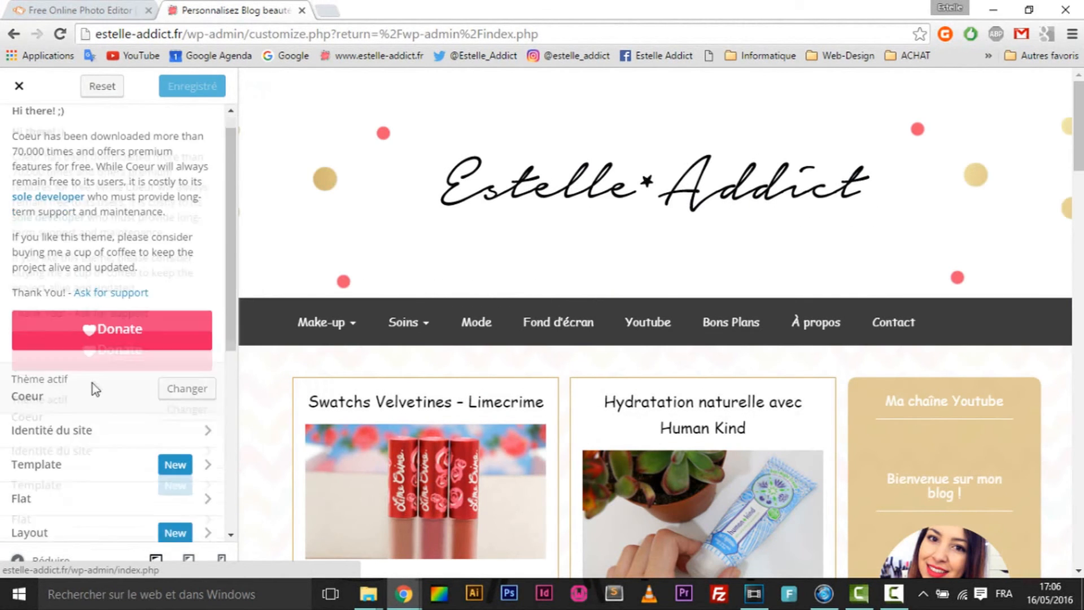
scroll(59, 323, "down", 2)
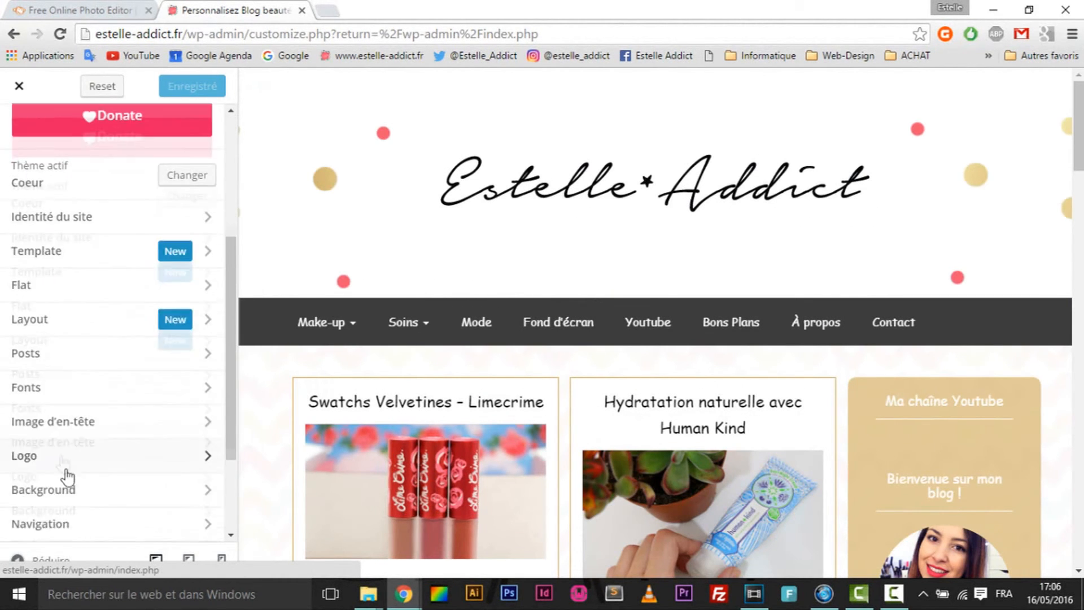
left_click(31, 464)
- Upload logo1 from the desktop and choose it as the site's logo image
left_click(179, 315)
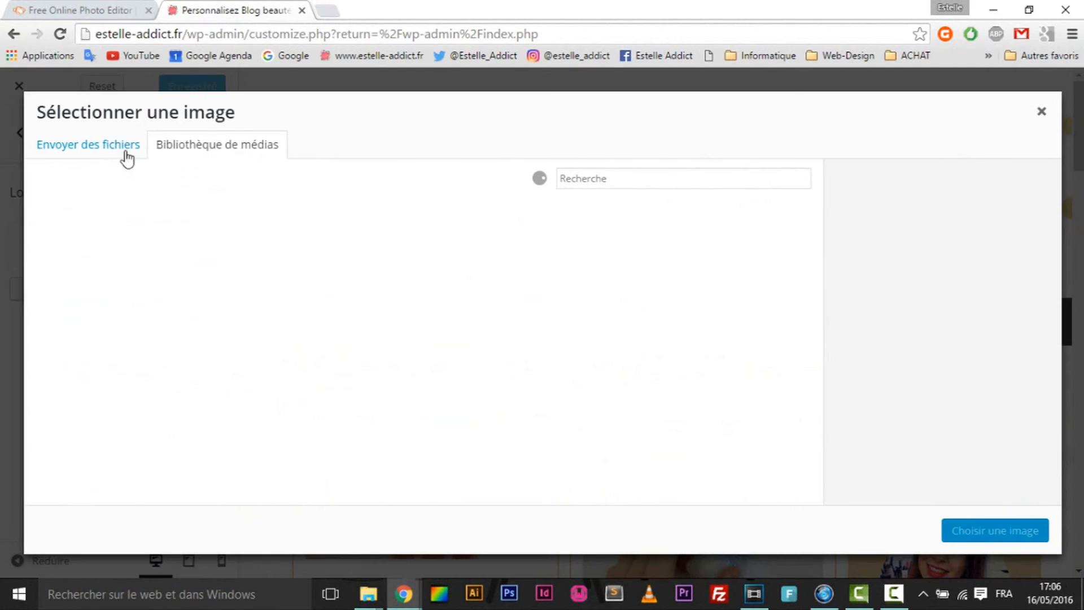
left_click(82, 161)
left_click(528, 344)
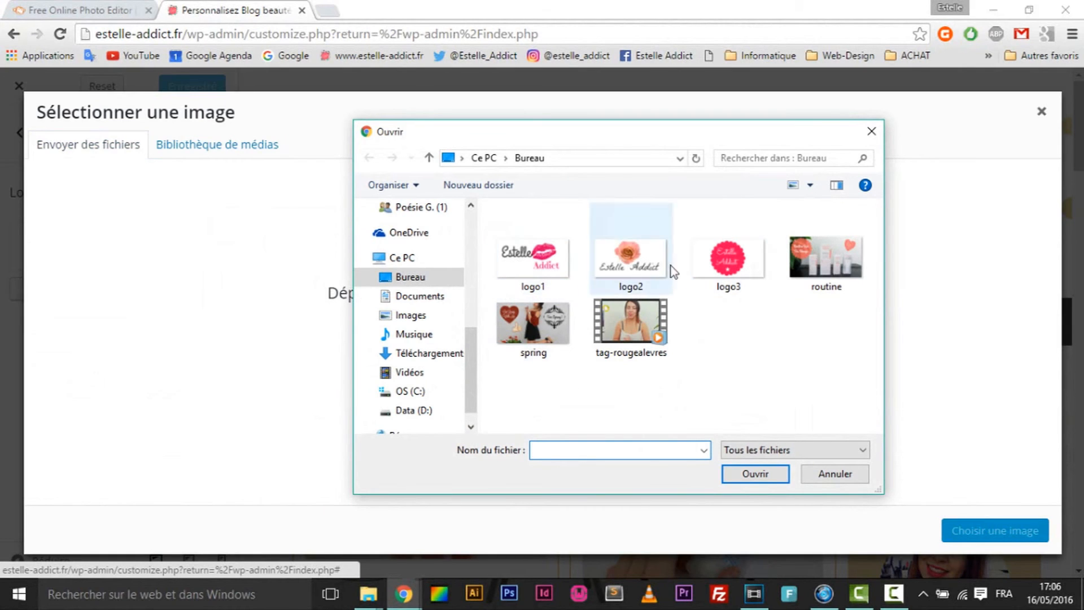
double_click(526, 275)
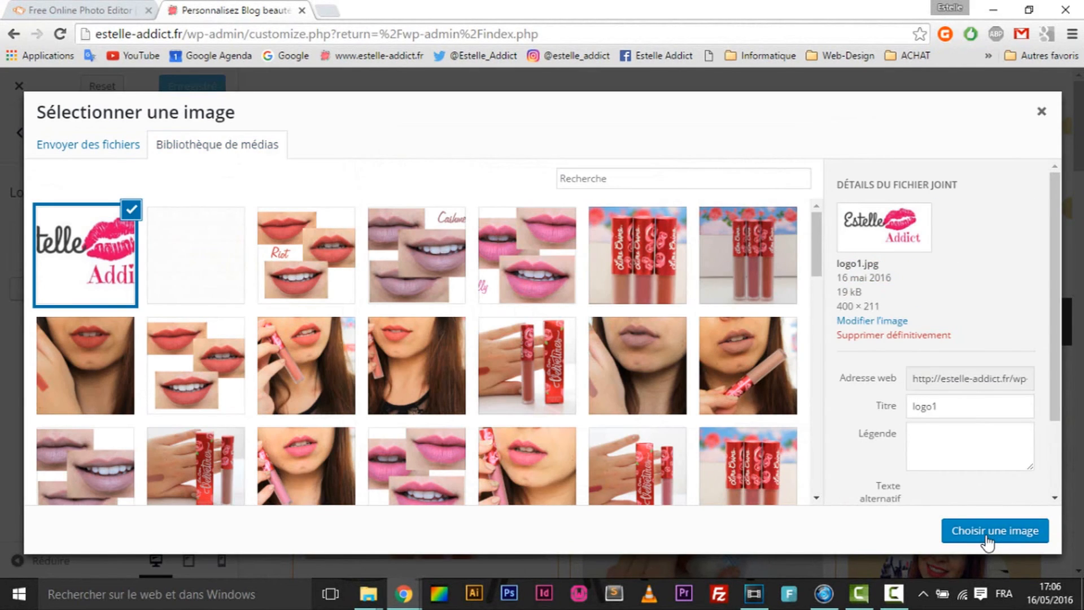
left_click(987, 543)
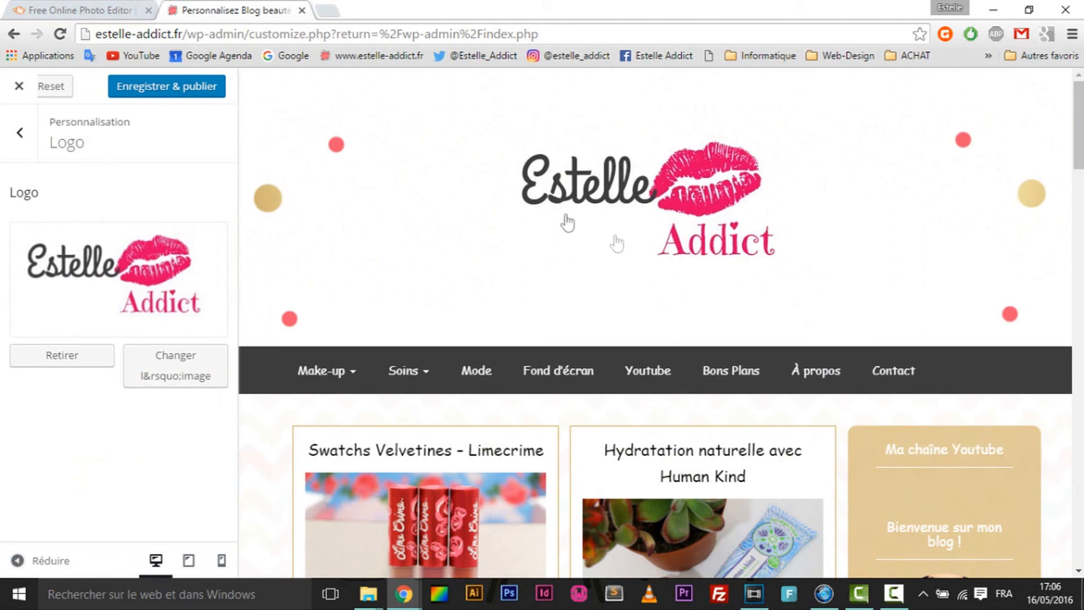
- Change the site logo by uploading logo2 from the desktop and choosing it
left_click(150, 386)
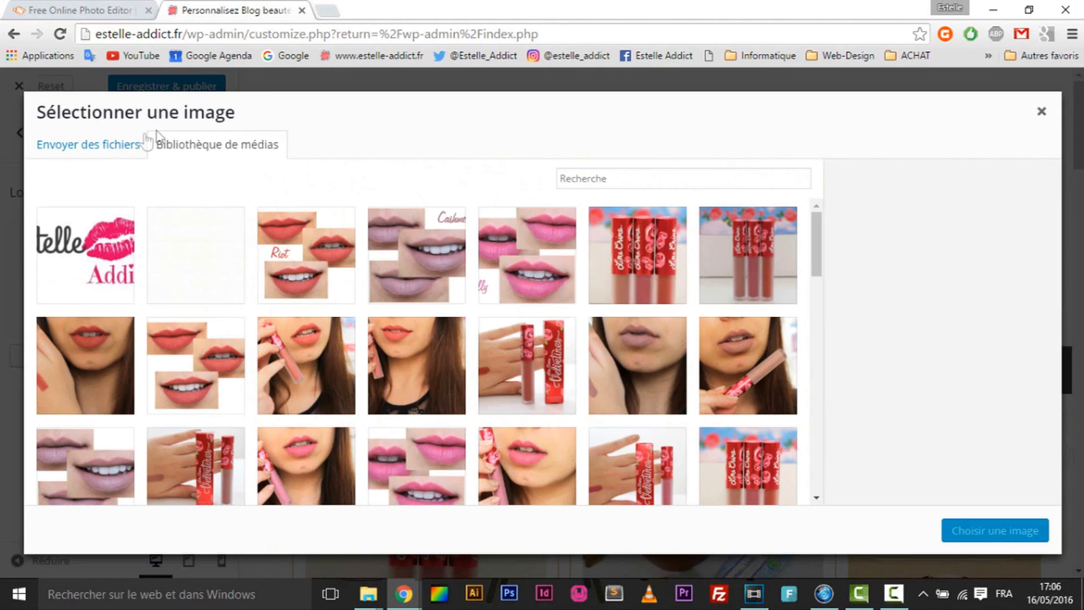
left_click(145, 141)
left_click(537, 346)
double_click(622, 270)
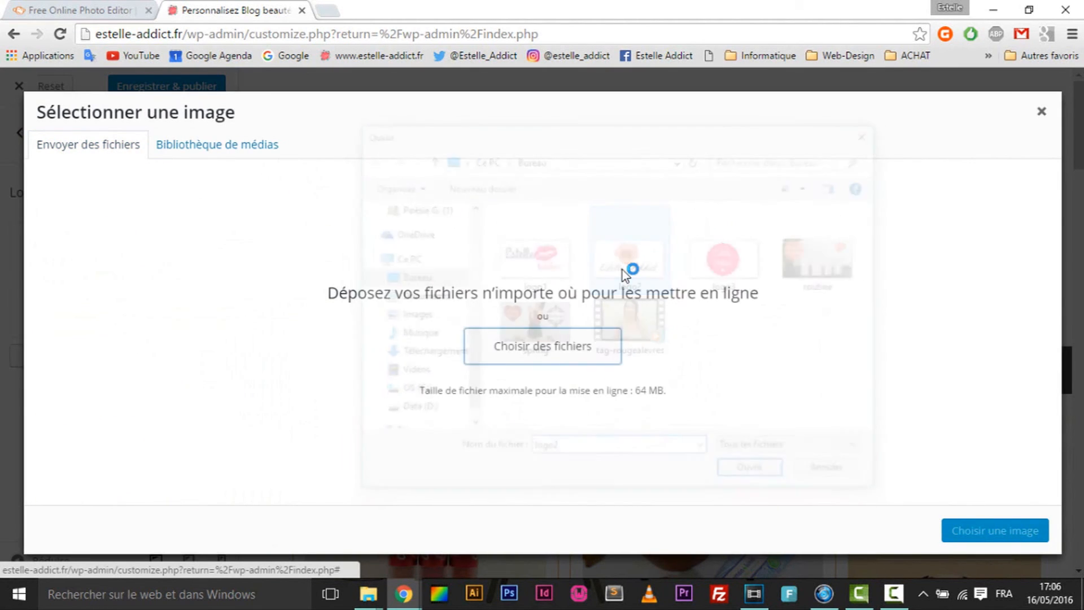
left_click(991, 536)
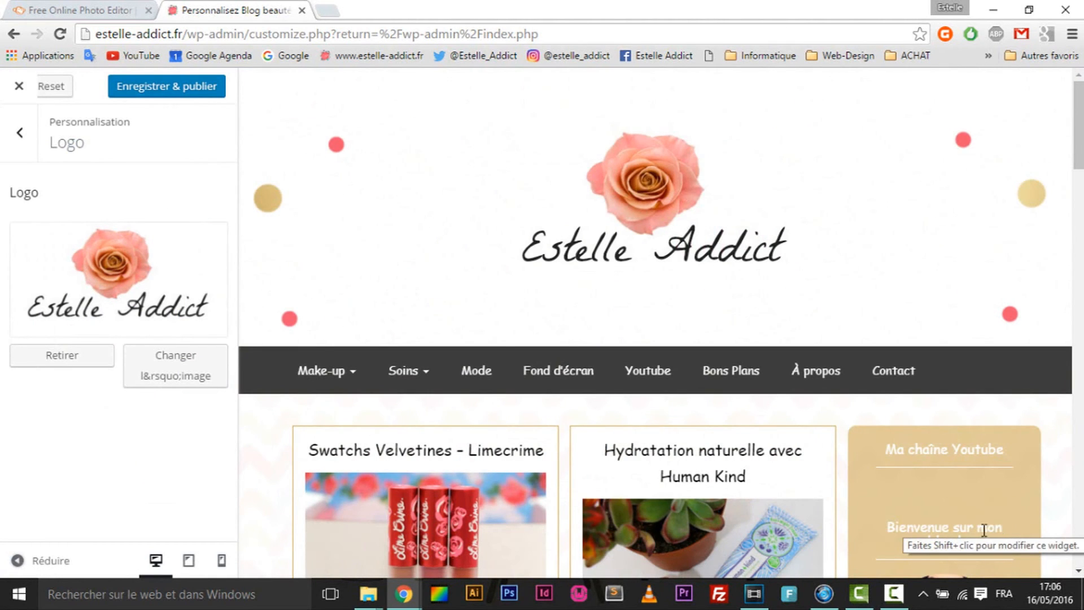
- Change the site logo by uploading logo3 from the desktop and choosing it
left_click(156, 389)
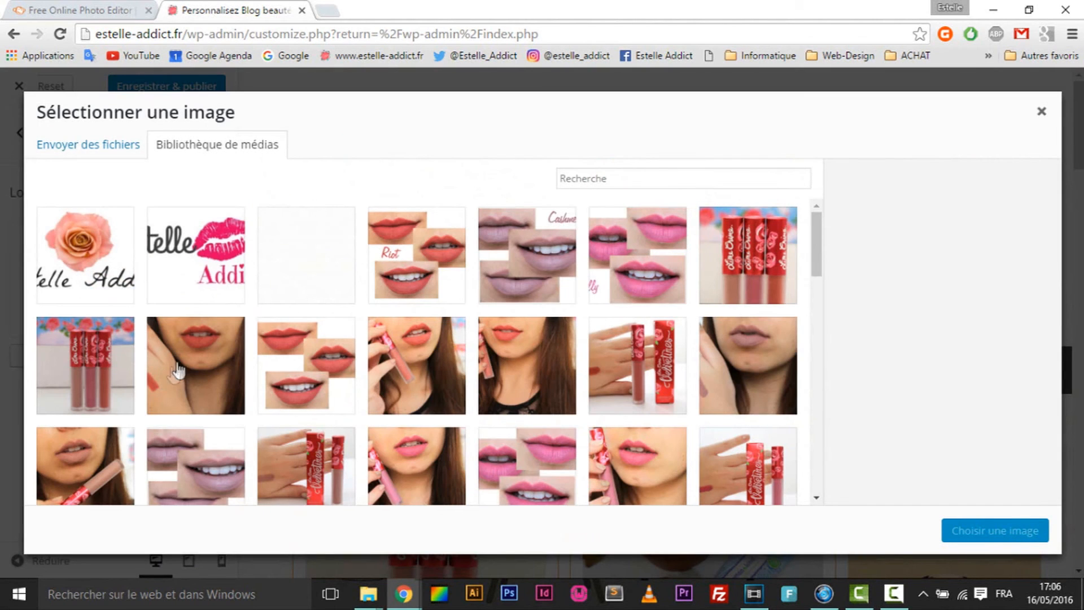
left_click(102, 138)
left_click(573, 358)
left_click(729, 266)
double_click(729, 269)
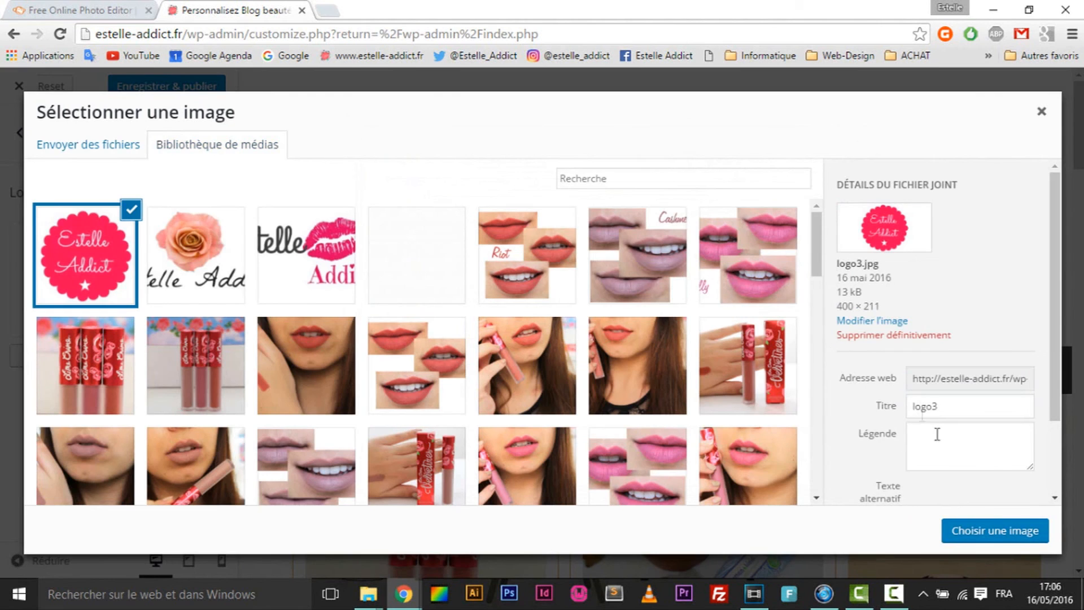
left_click(994, 529)
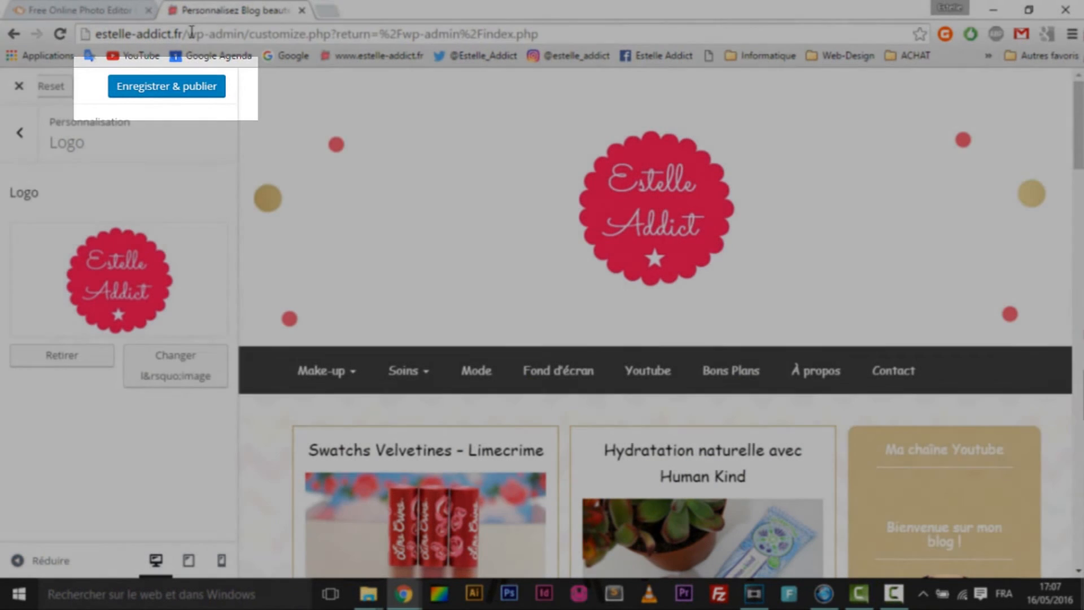
- Open the blog's homepage at estelle-addict.fr, leaving the customizer without publishing the logo change
left_click_drag(186, 34, 587, 24)
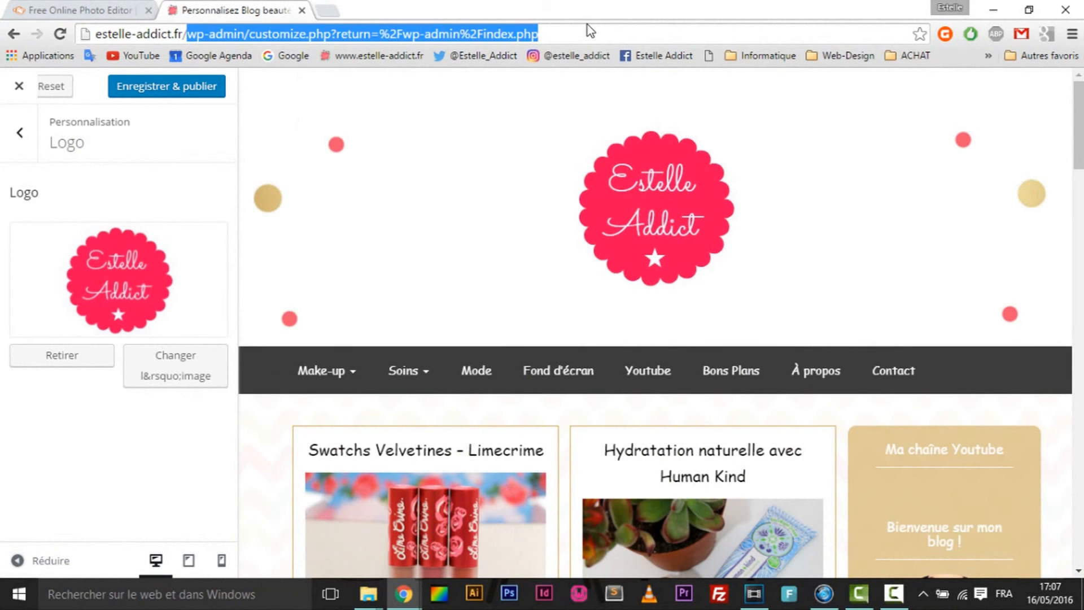
key("BackSpace")
key("Return")
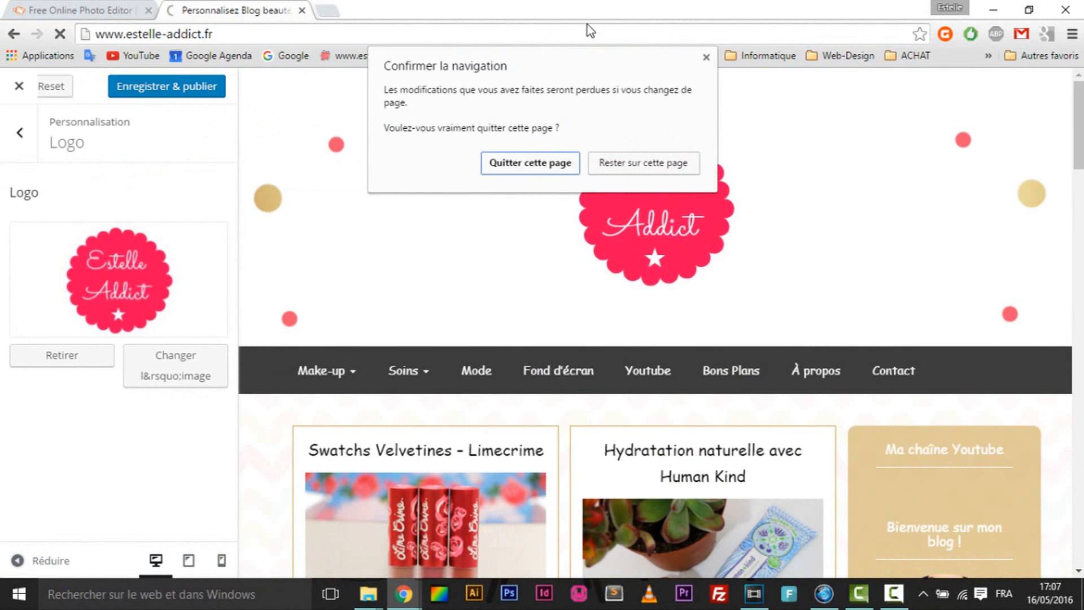
left_click(529, 167)
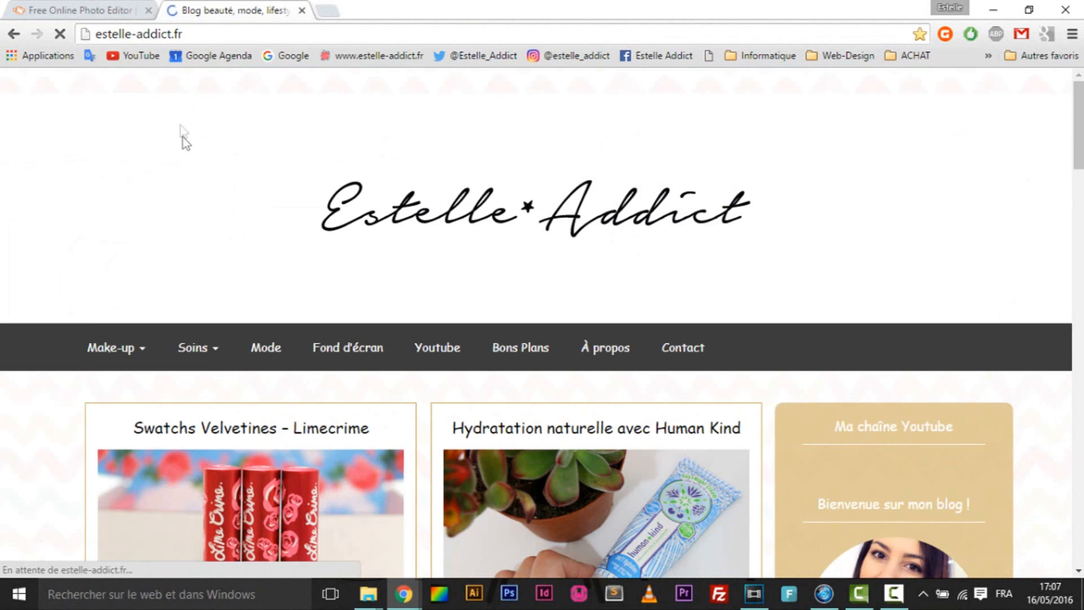